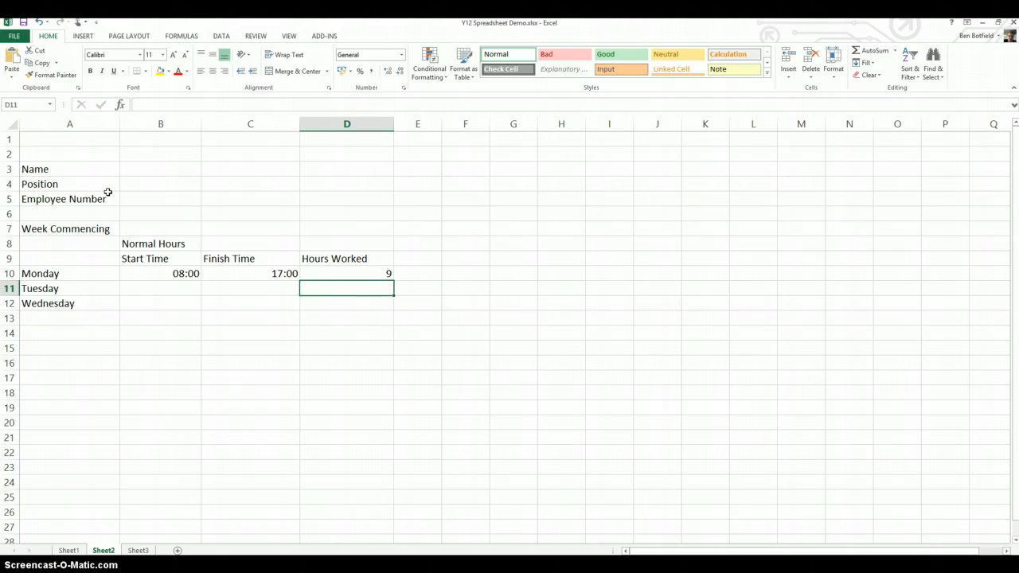
Enter the employee's name in cell B3 and Sound as the position in cell B4.
{"action": "left_click", "coordinate": [48, 168]}
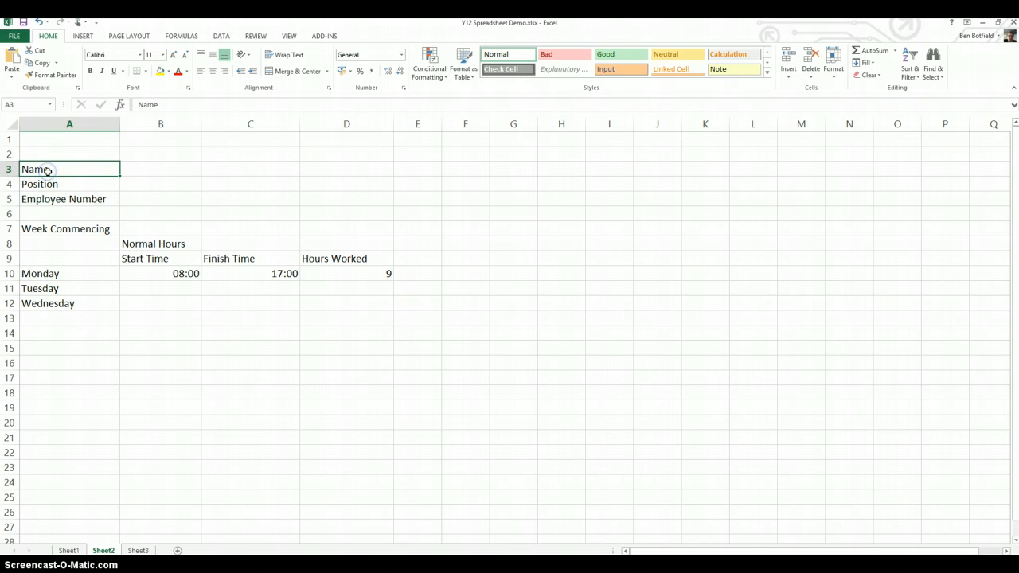
{"action": "left_click", "coordinate": [77, 172]}
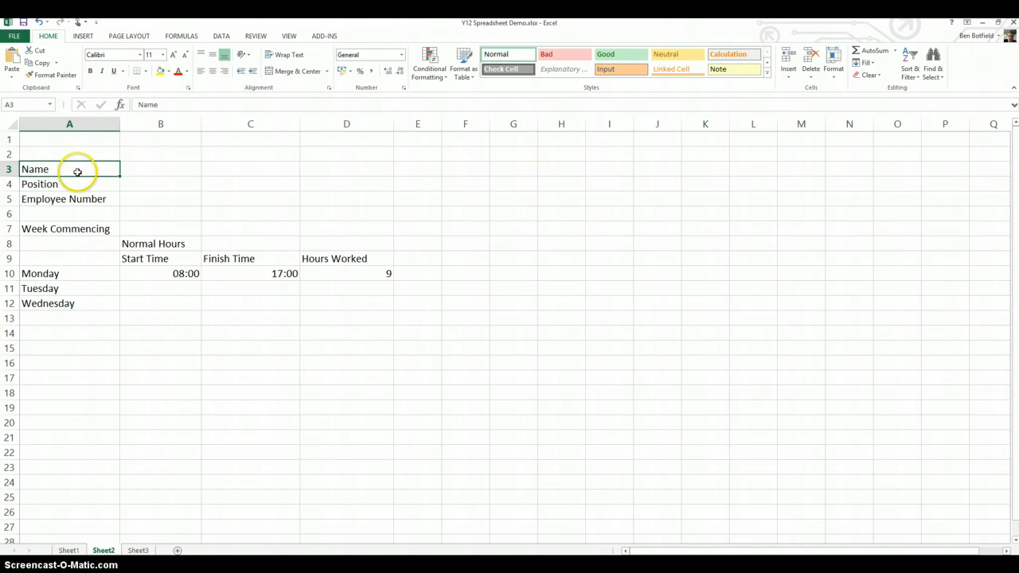
{"action": "left_click", "coordinate": [151, 170]}
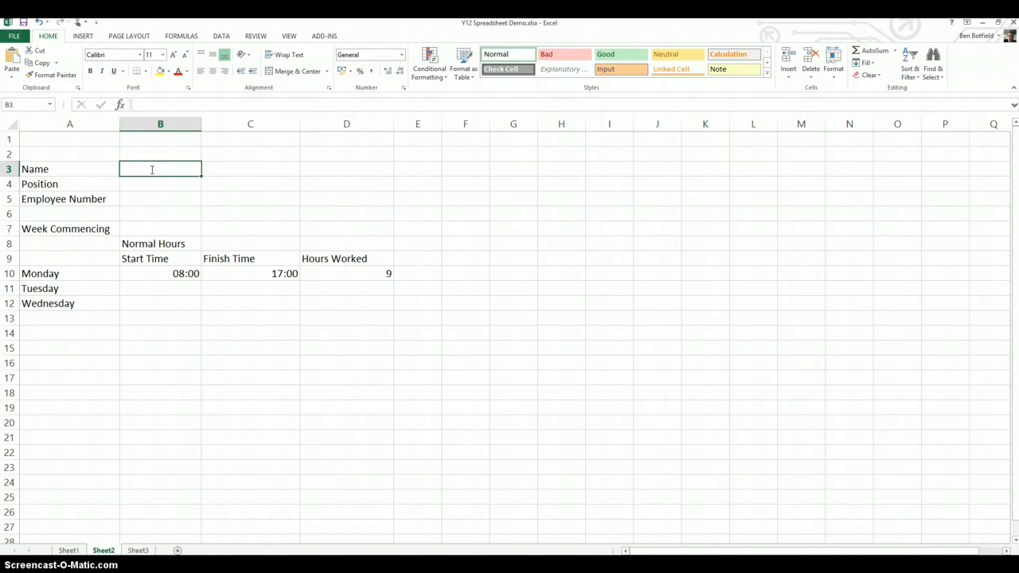
{"action": "type", "text": "Ben"}
{"action": "key", "text": "Return"}
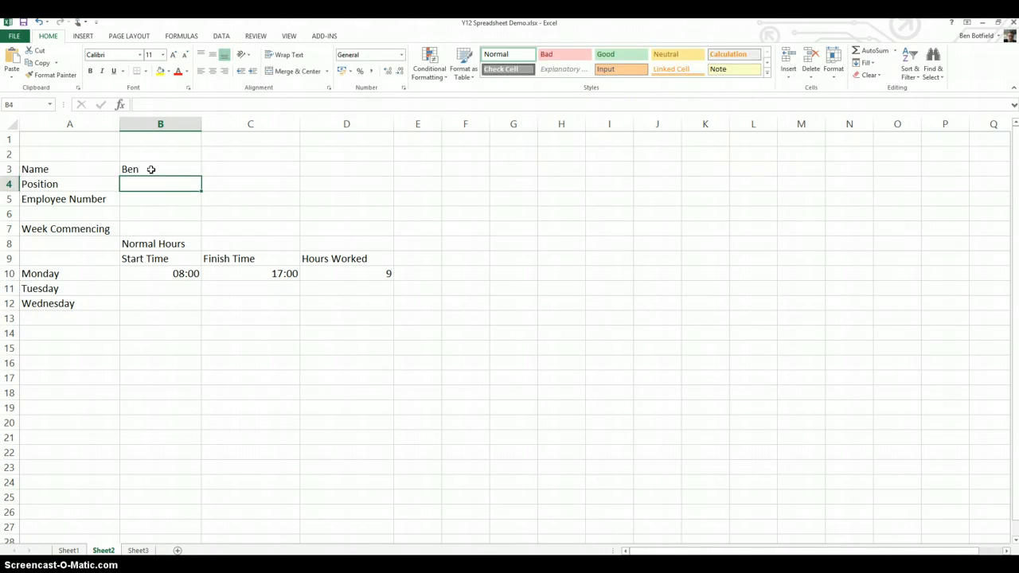
{"action": "left_click", "coordinate": [87, 184]}
{"action": "left_click", "coordinate": [151, 185]}
{"action": "type", "text": "Sound"}
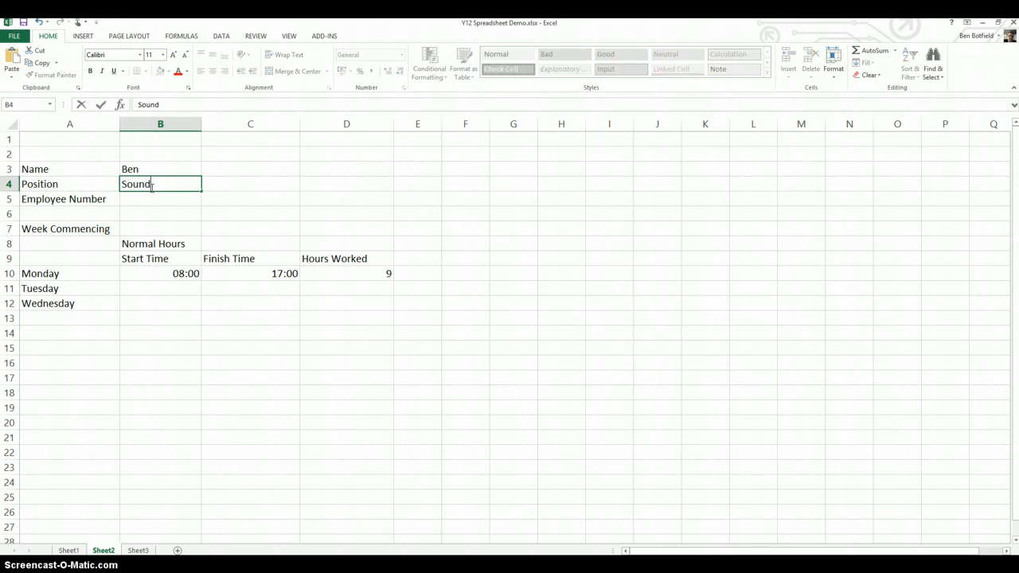
Fill in the employee number in cell B5 and set the week commencing date in B7 to 02/03/2015.
{"action": "left_click", "coordinate": [136, 201]}
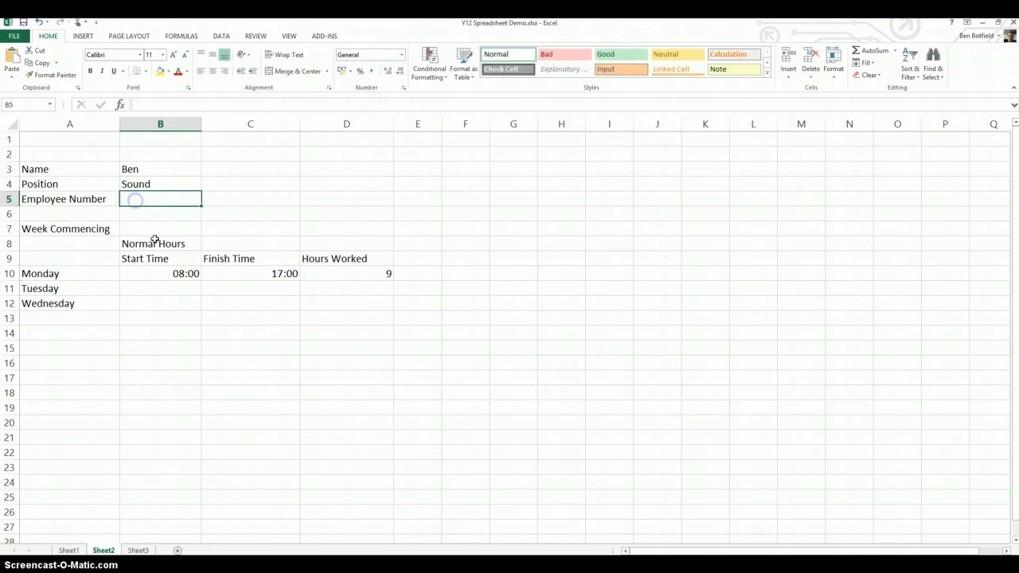
{"action": "type", "text": "56987"}
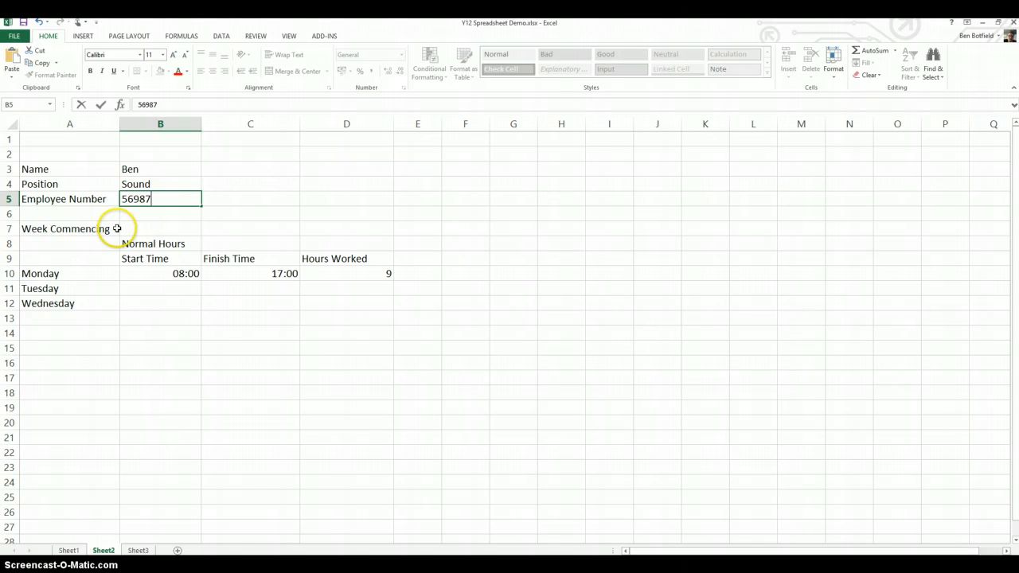
{"action": "left_click", "coordinate": [127, 229]}
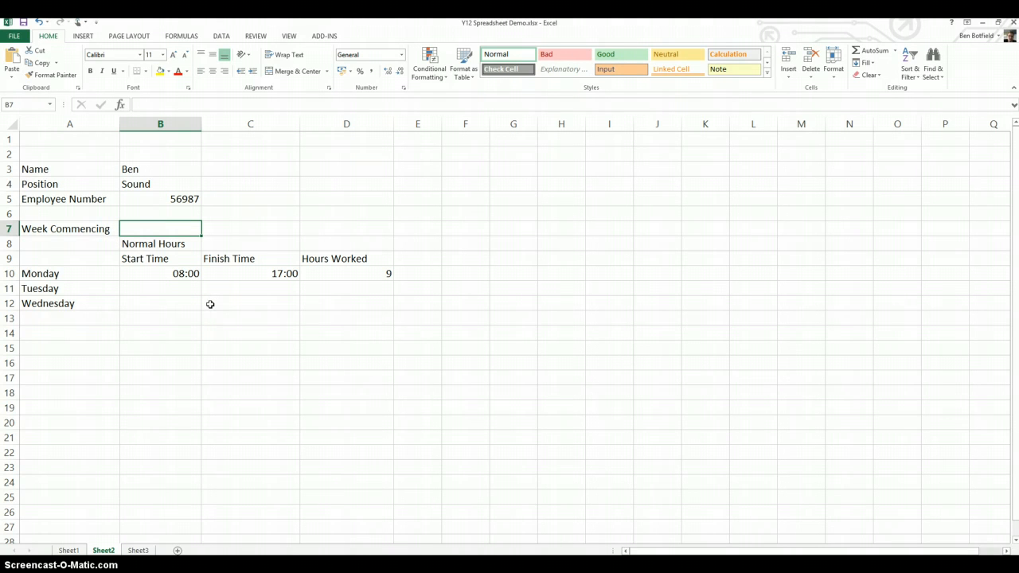
{"action": "type", "text": "02/"}
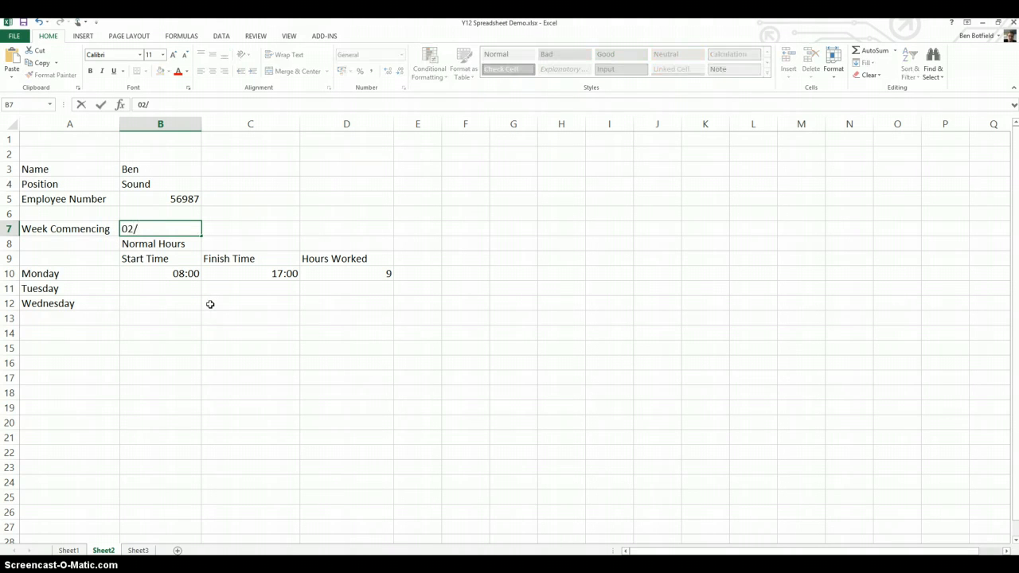
{"action": "type", "text": "03/2015"}
{"action": "left_click", "coordinate": [163, 259]}
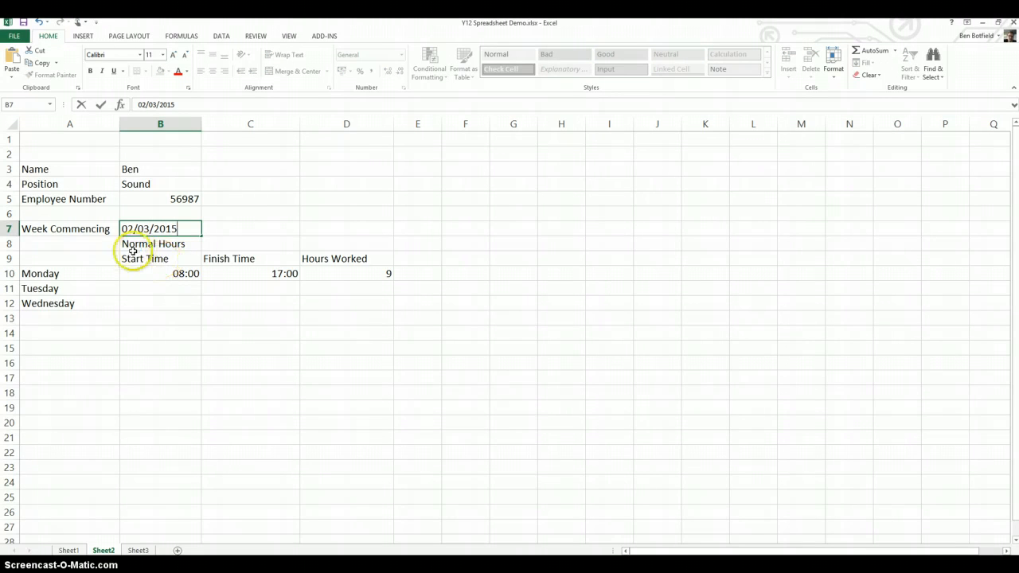
{"action": "left_click", "coordinate": [141, 245]}
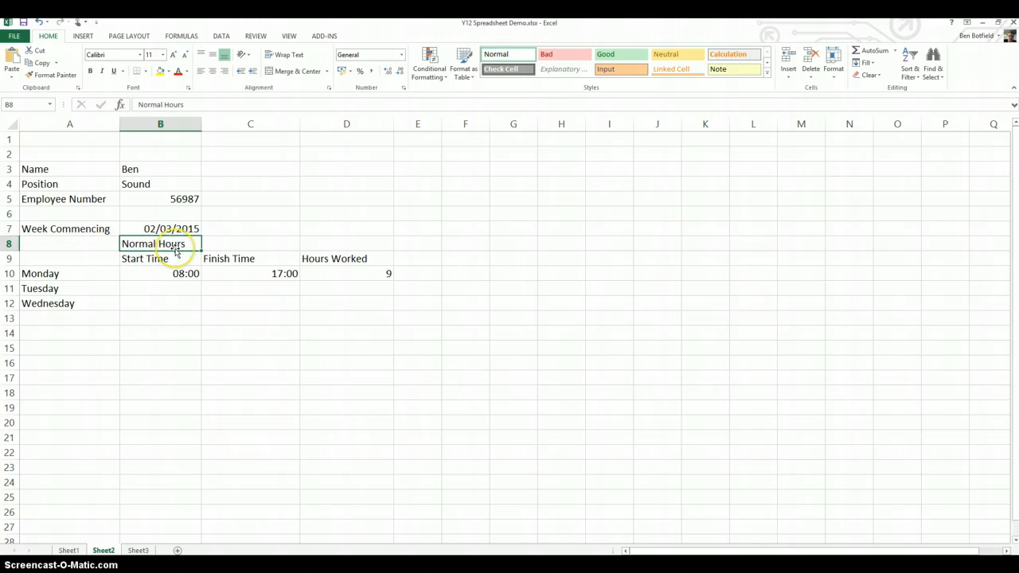
{"action": "left_click", "coordinate": [141, 260]}
{"action": "left_click", "coordinate": [219, 258]}
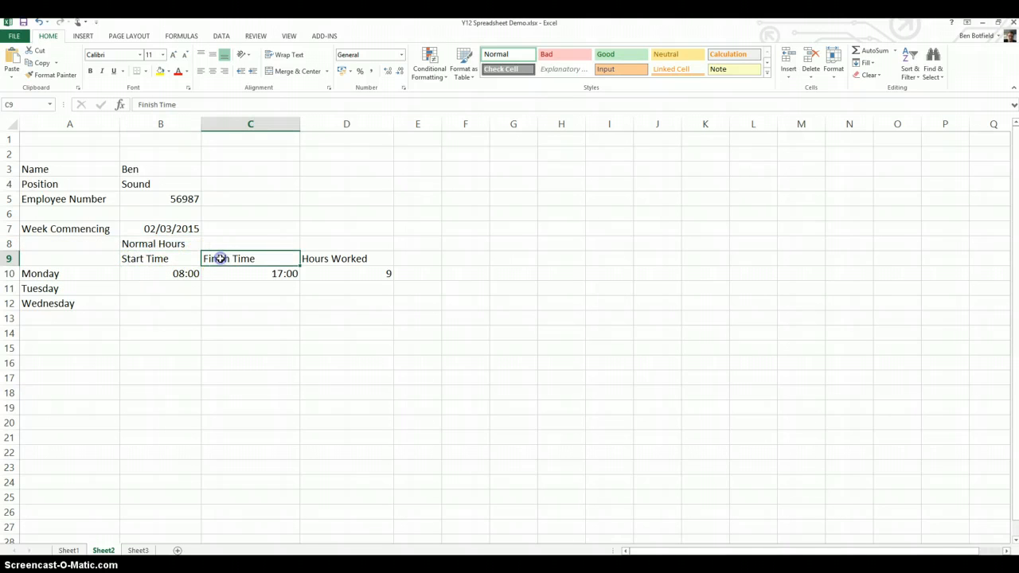
{"action": "left_click", "coordinate": [60, 274]}
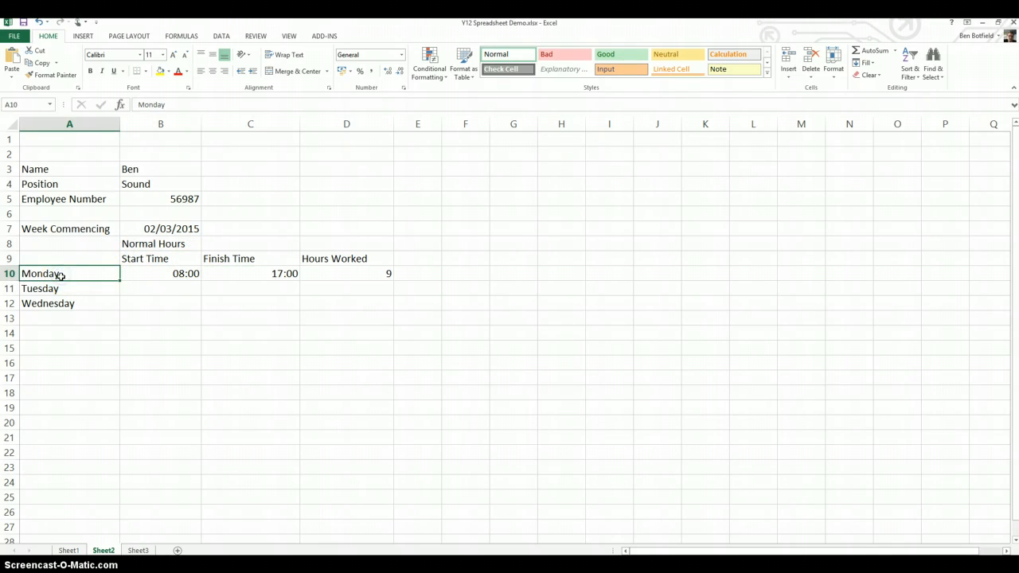
{"action": "left_click", "coordinate": [60, 288]}
{"action": "left_click", "coordinate": [57, 304]}
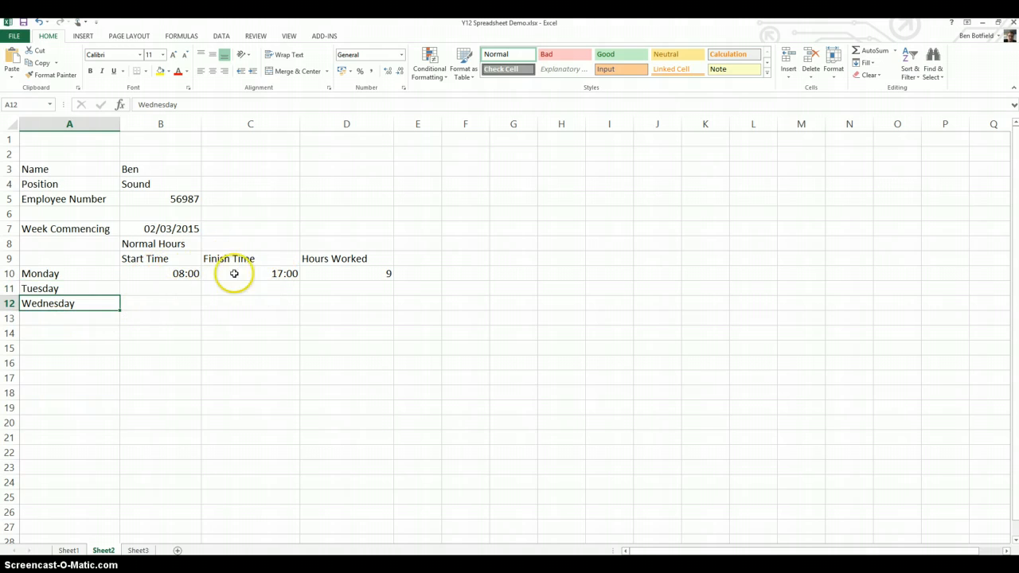
Enter Tuesday's start time as 09:00 in B11 and finish time as 16:00 in C11.
{"action": "left_click", "coordinate": [179, 289]}
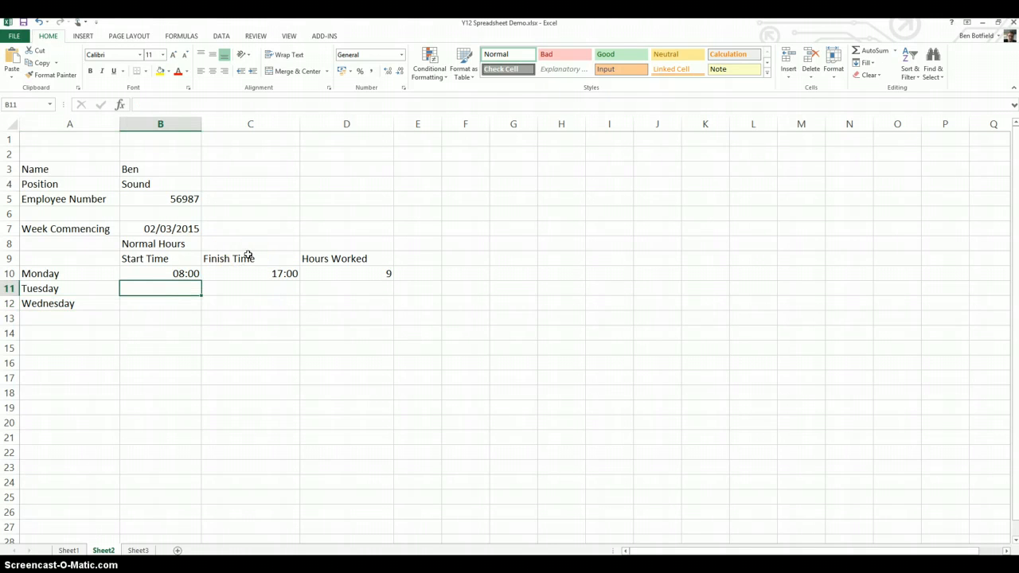
{"action": "type", "text": "09:"}
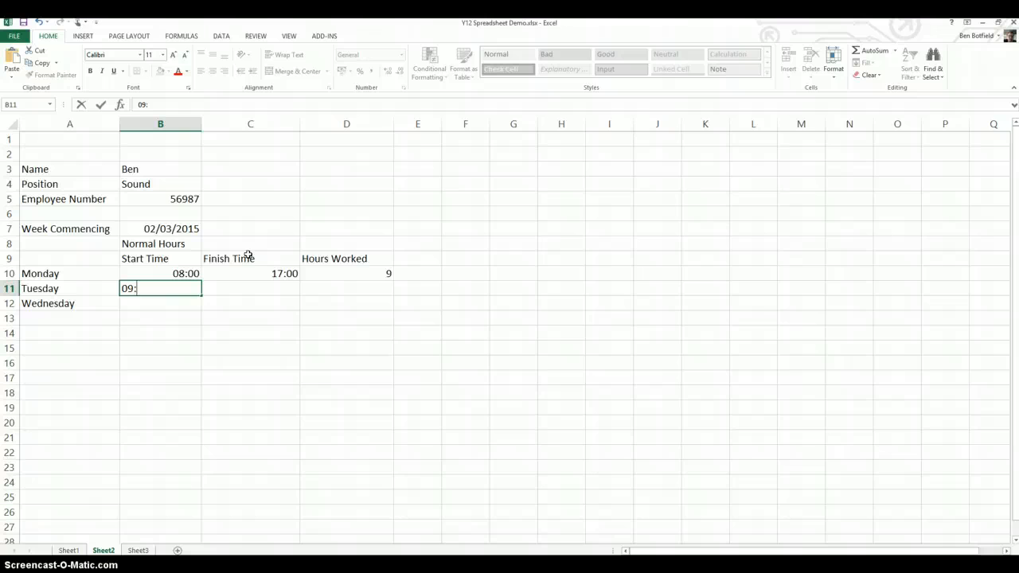
{"action": "type", "text": "00"}
{"action": "key", "text": "Tab"}
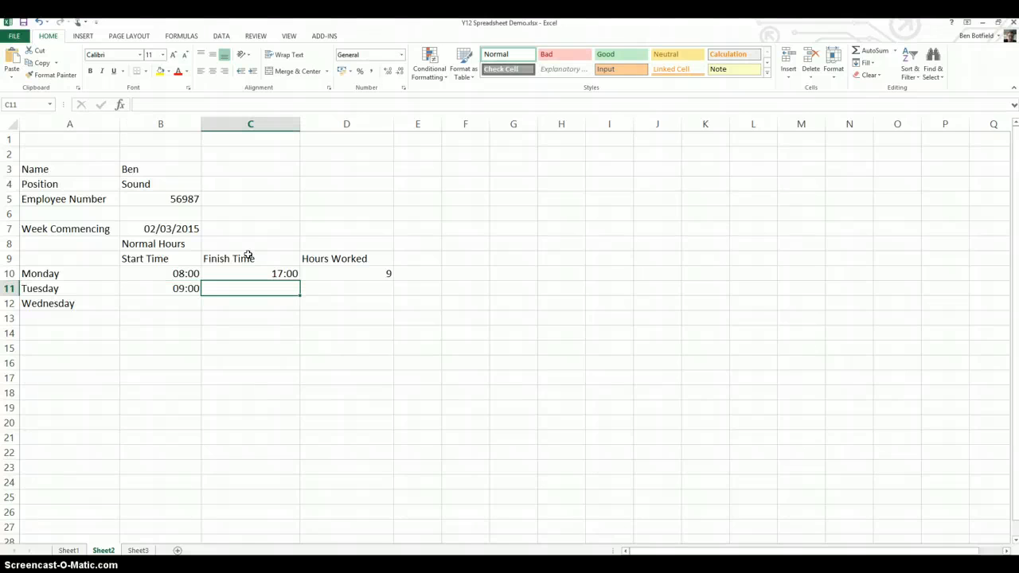
{"action": "type", "text": "16"}
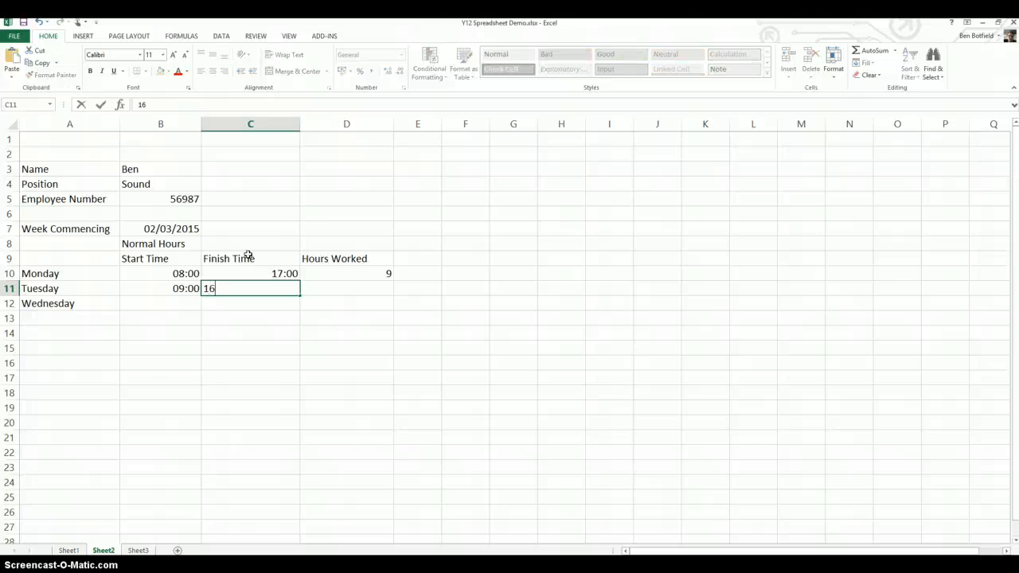
{"action": "type", "text": ":00"}
{"action": "key", "text": "Tab"}
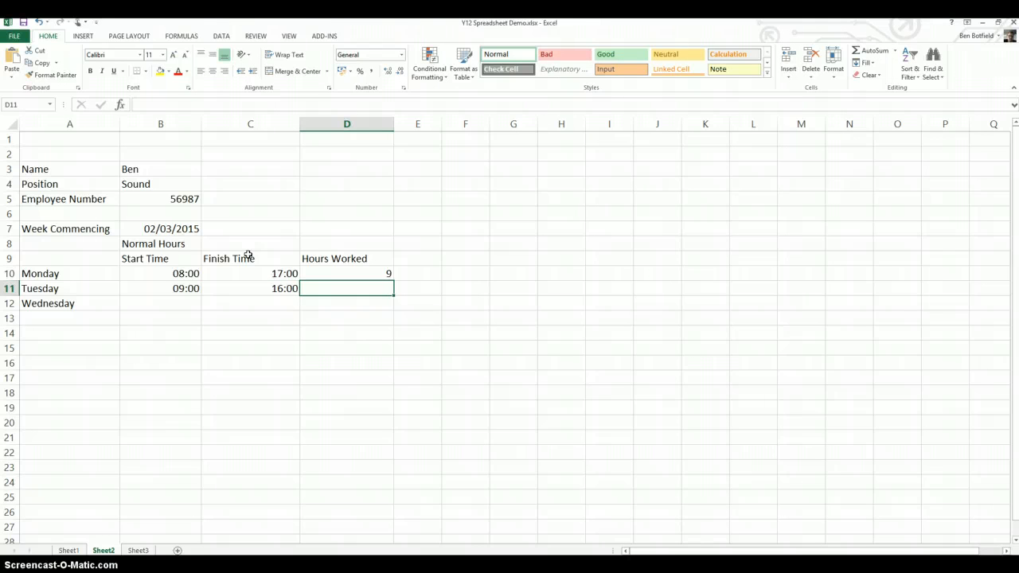
Examine each part of Monday's Hours Worked formula in D10, including the INT function, the cell references and the multiplication by 24.
{"action": "left_click", "coordinate": [312, 273]}
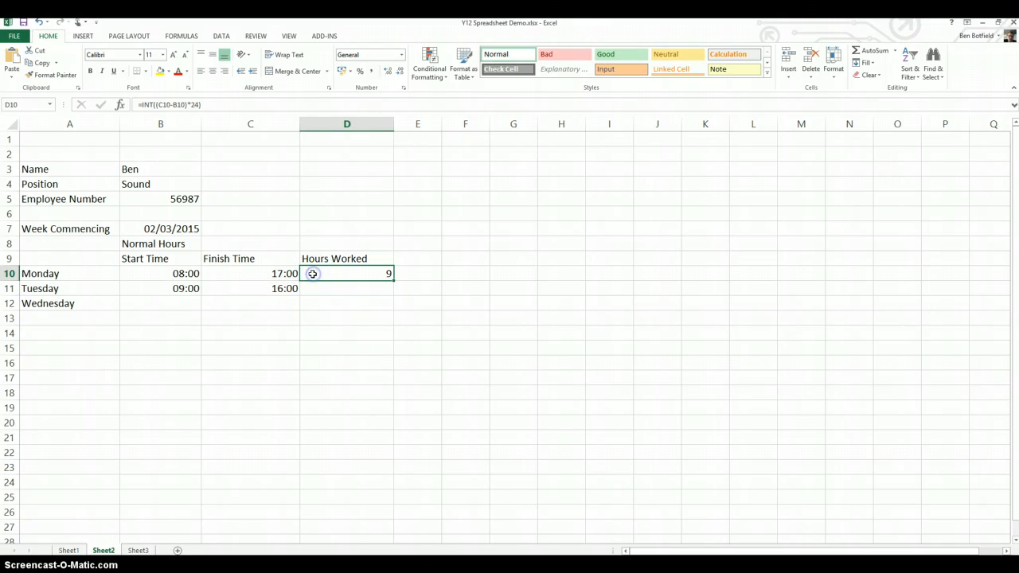
{"action": "left_click", "coordinate": [146, 105]}
{"action": "left_click", "coordinate": [160, 105]}
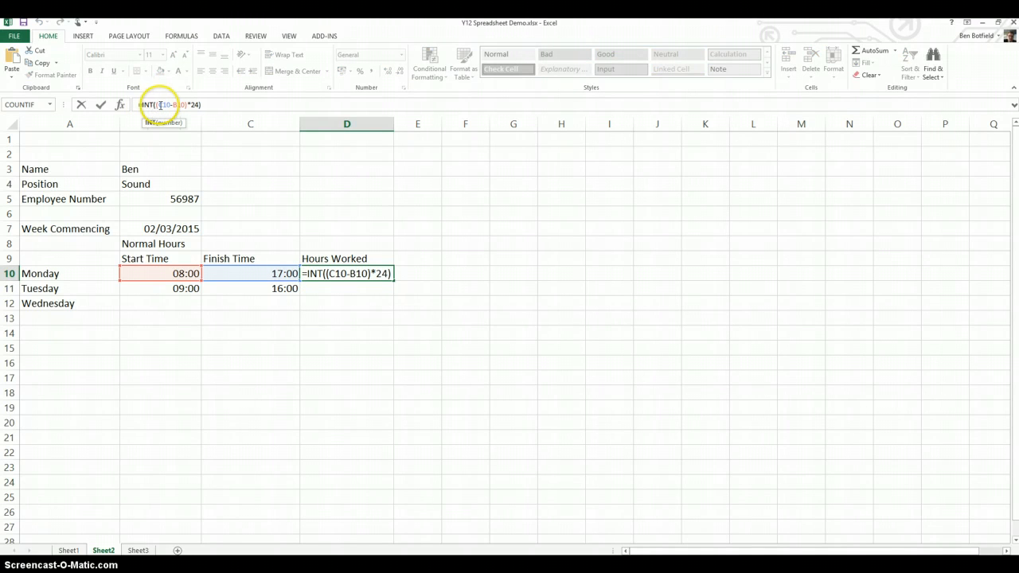
{"action": "left_click_drag", "start_coordinate": [160, 105], "coordinate": [170, 105]}
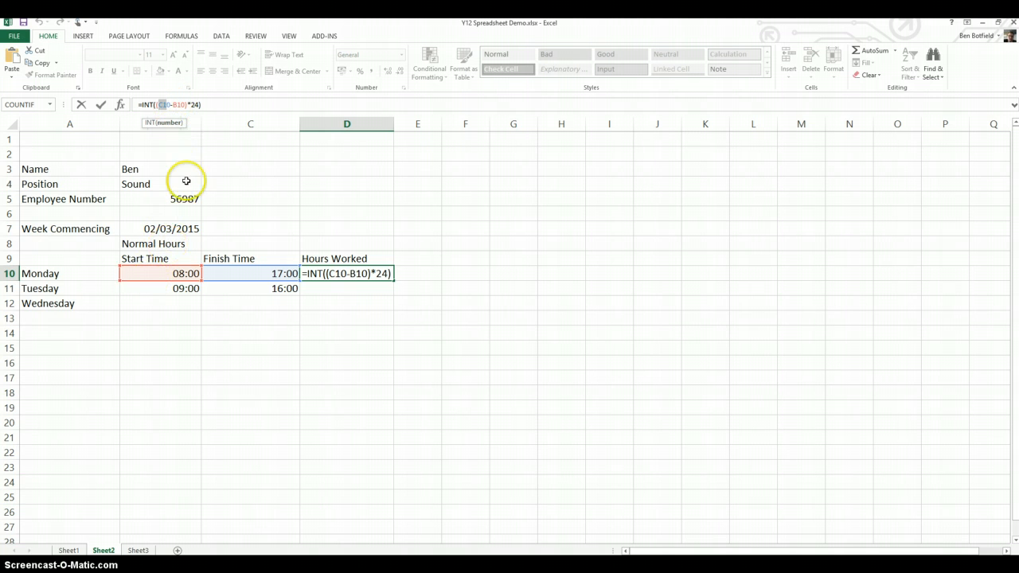
{"action": "left_click", "coordinate": [188, 104]}
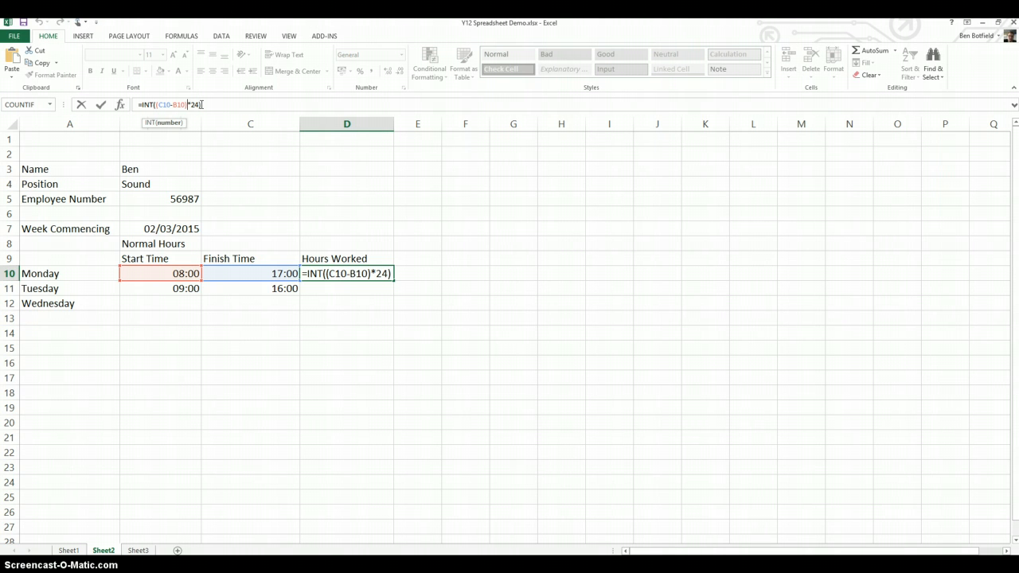
{"action": "left_click", "coordinate": [137, 105]}
{"action": "left_click_drag", "start_coordinate": [137, 104], "coordinate": [159, 103]}
{"action": "left_click_drag", "start_coordinate": [152, 104], "coordinate": [158, 105]}
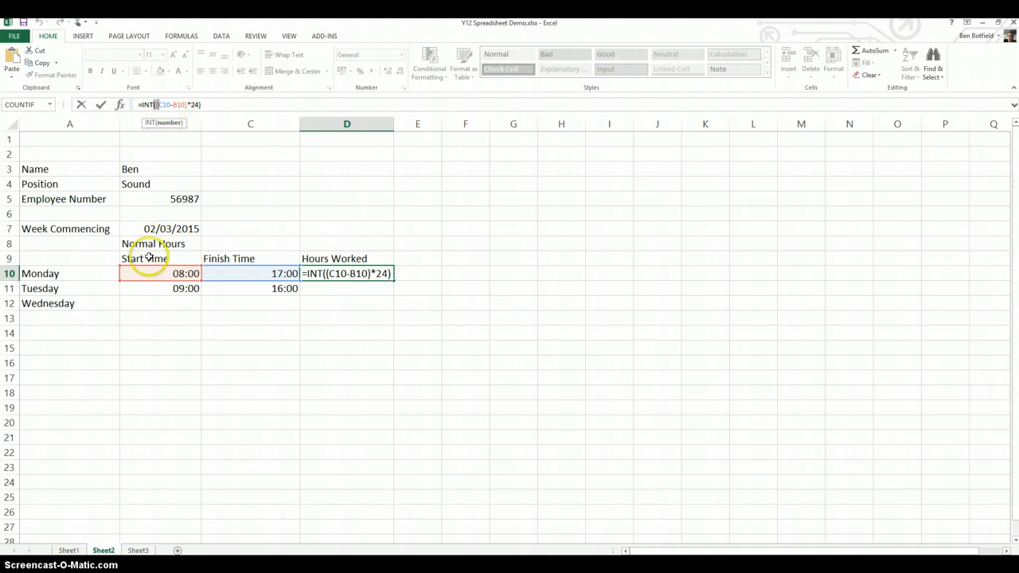
{"action": "left_click", "coordinate": [176, 104]}
{"action": "left_click_drag", "start_coordinate": [176, 104], "coordinate": [184, 104]}
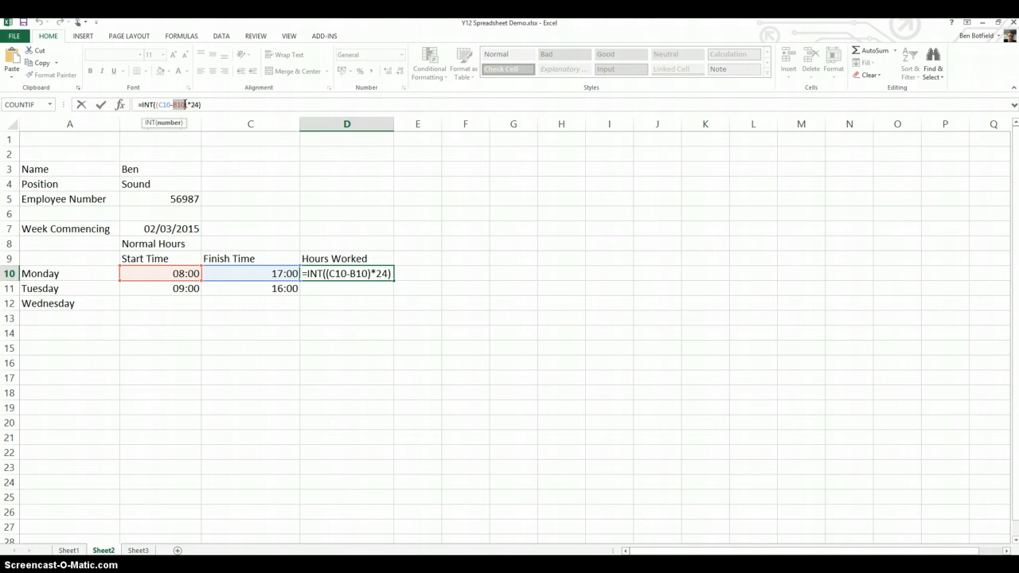
{"action": "left_click", "coordinate": [186, 105]}
{"action": "left_click_drag", "start_coordinate": [188, 104], "coordinate": [198, 105]}
{"action": "left_click", "coordinate": [189, 105]}
{"action": "left_click", "coordinate": [204, 104]}
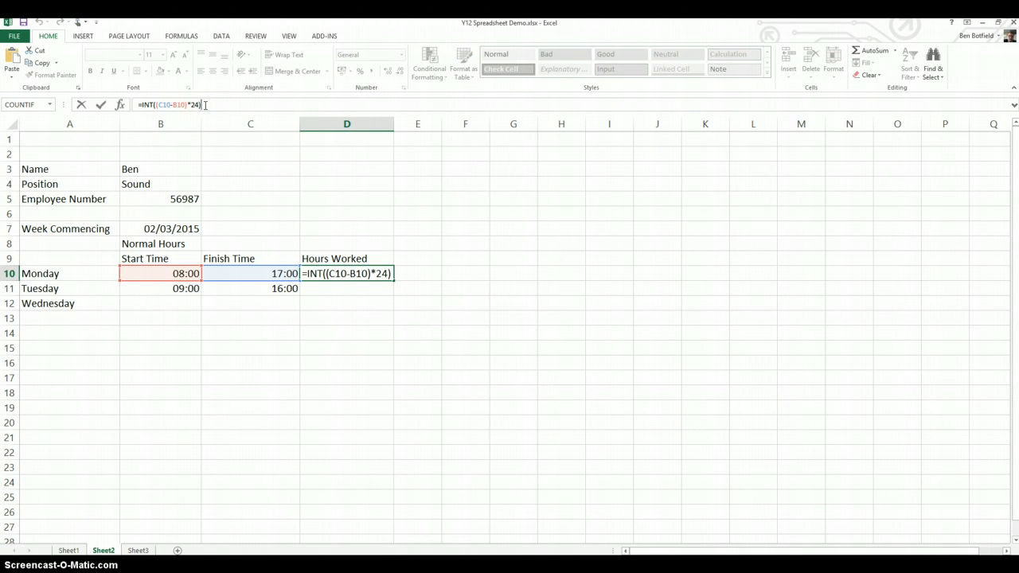
{"action": "key", "text": "Return"}
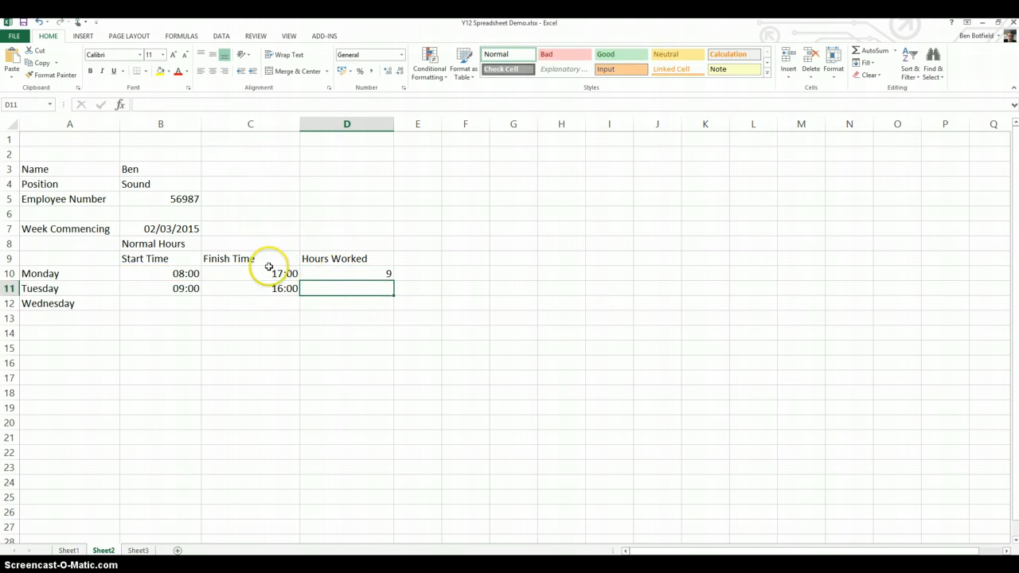
Fill Monday's Hours Worked formula from D10 down through D14.
{"action": "left_click", "coordinate": [381, 274]}
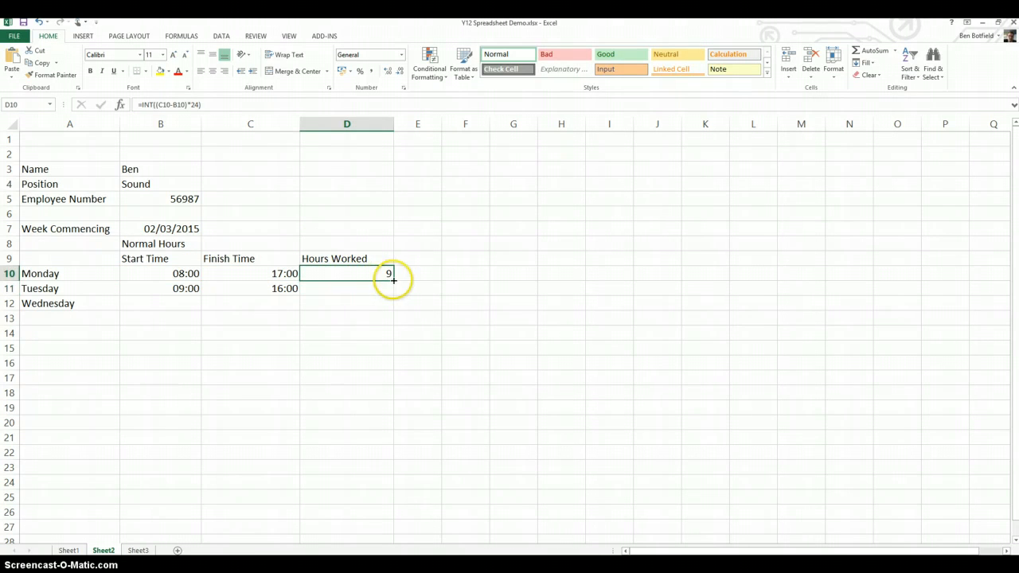
{"action": "left_click_drag", "start_coordinate": [393, 280], "coordinate": [391, 293]}
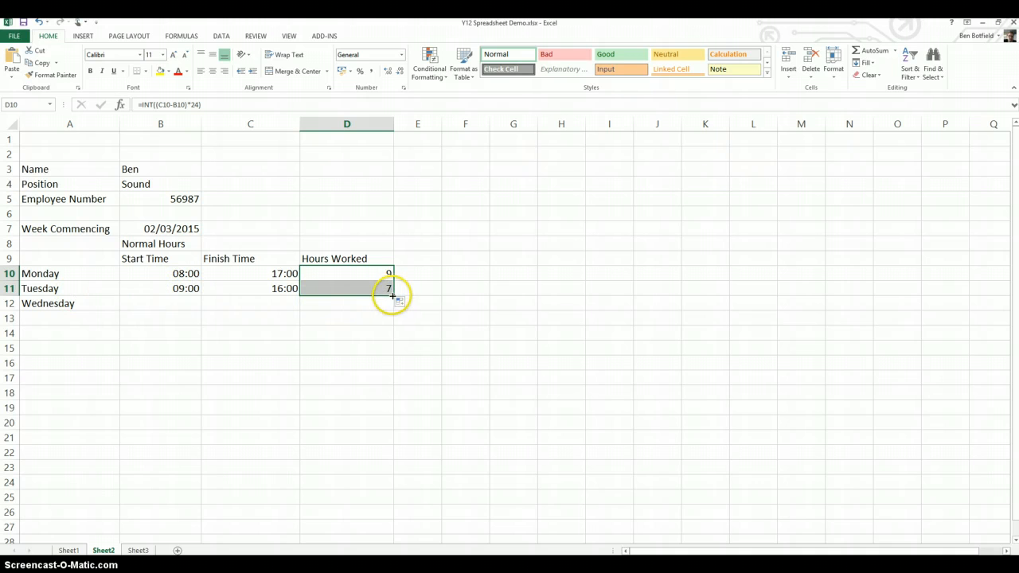
{"action": "left_click_drag", "start_coordinate": [392, 296], "coordinate": [388, 337]}
Enter Wednesday's start time as 10:00 in B12 and finish time as 18:00 in C12.
{"action": "left_click", "coordinate": [170, 303]}
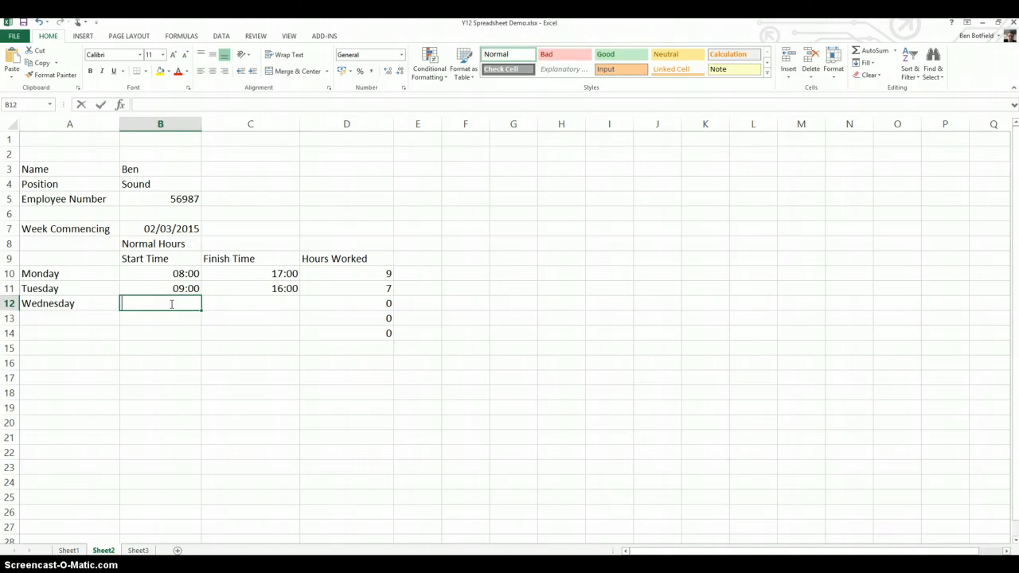
{"action": "type", "text": "10:00"}
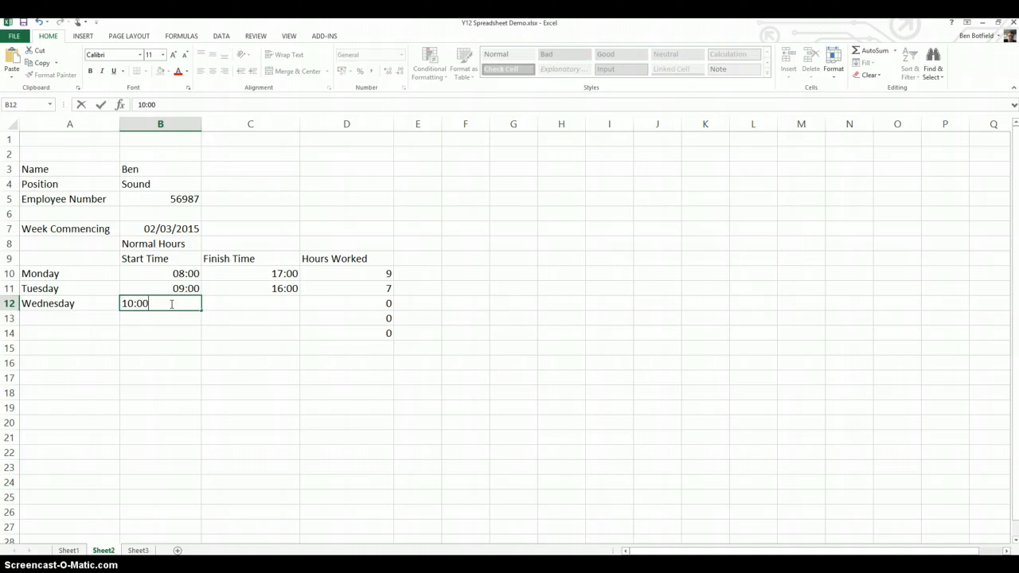
{"action": "key", "text": "Tab"}
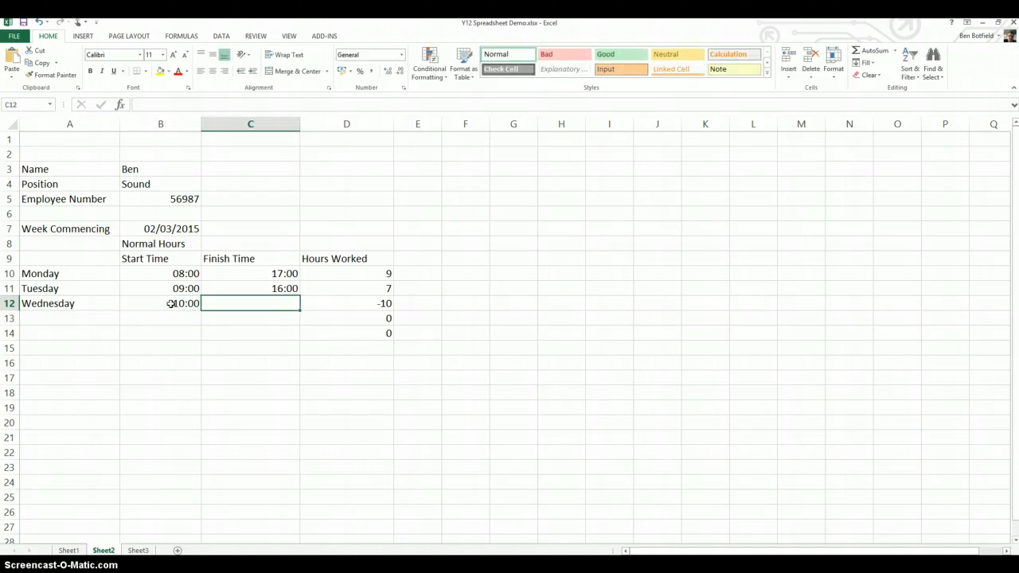
{"action": "type", "text": "18:00"}
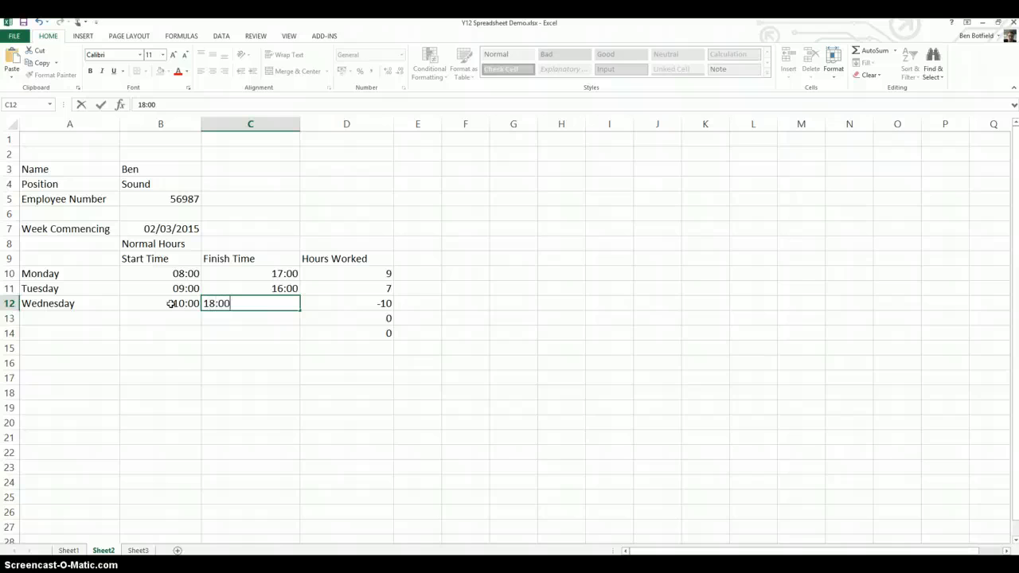
{"action": "key", "text": "Return"}
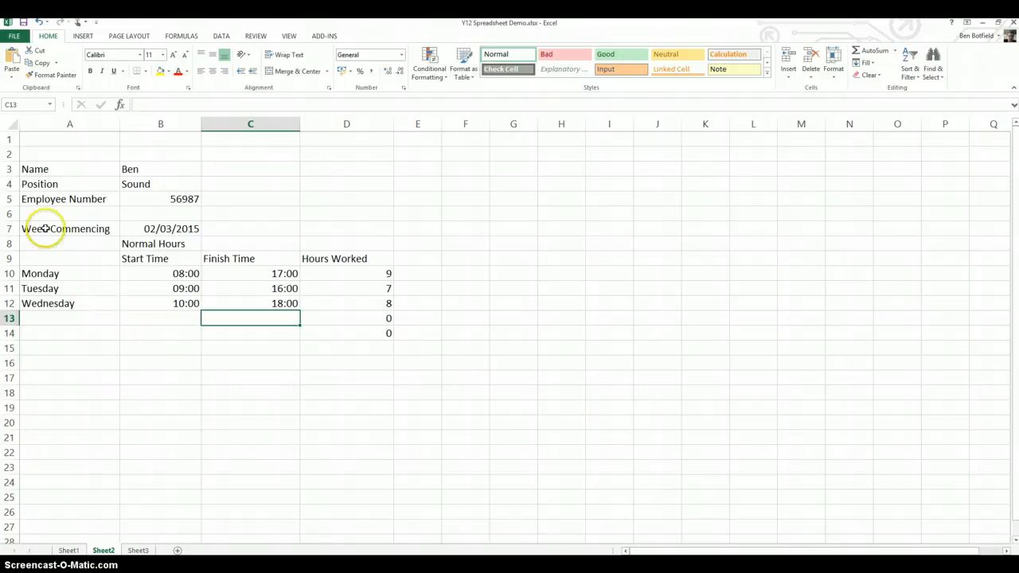
{"action": "left_click", "coordinate": [48, 274]}
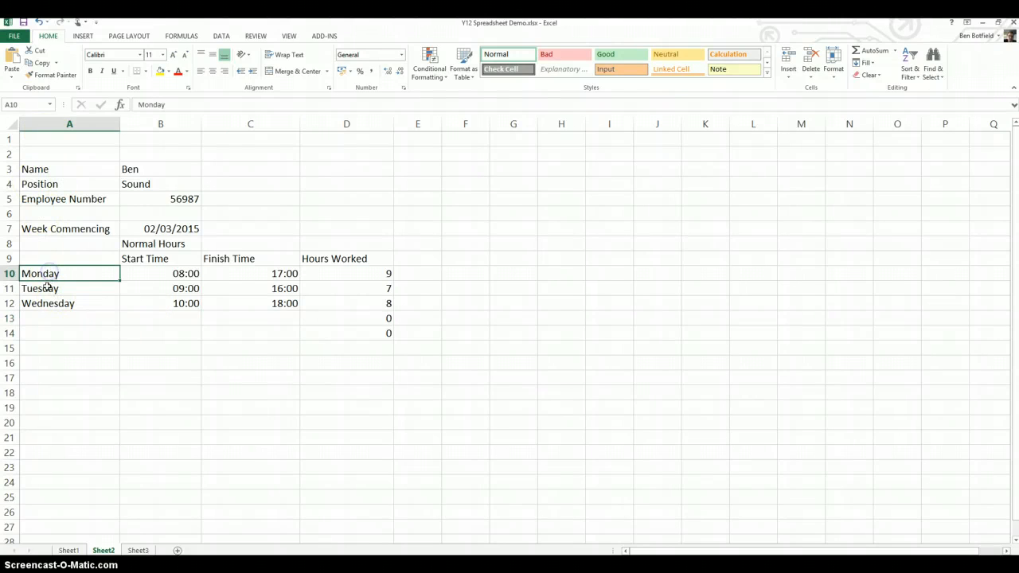
{"action": "left_click", "coordinate": [47, 290]}
{"action": "left_click", "coordinate": [43, 304]}
{"action": "left_click", "coordinate": [40, 320]}
{"action": "left_click", "coordinate": [37, 334]}
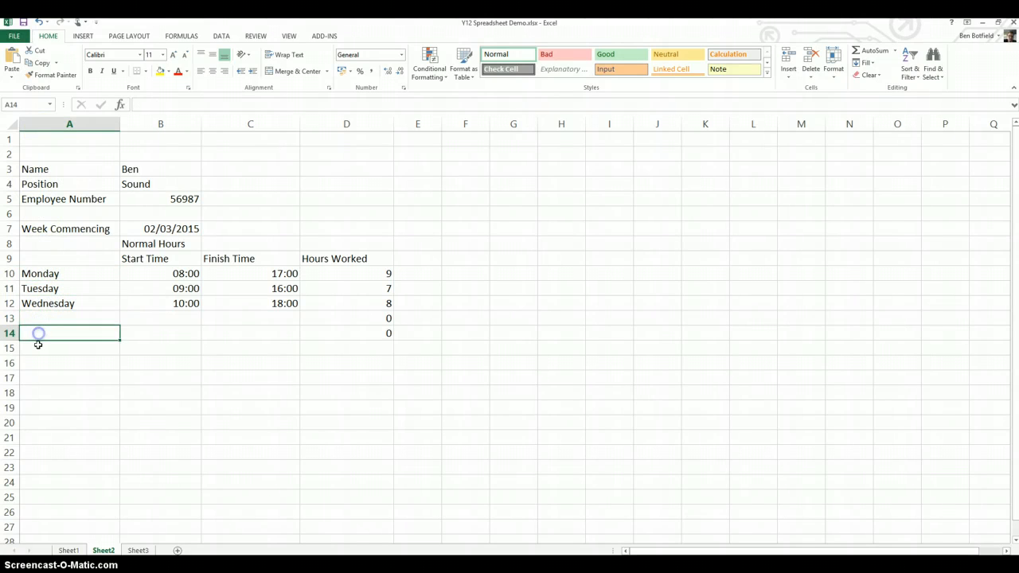
{"action": "left_click", "coordinate": [37, 348]}
{"action": "left_click", "coordinate": [36, 368]}
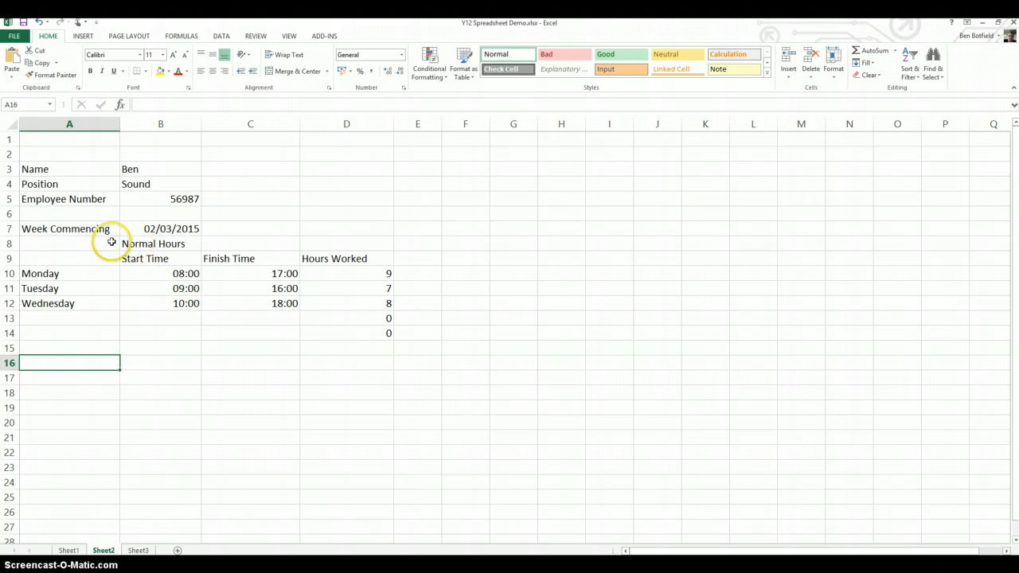
{"action": "left_click_drag", "start_coordinate": [131, 244], "coordinate": [195, 246]}
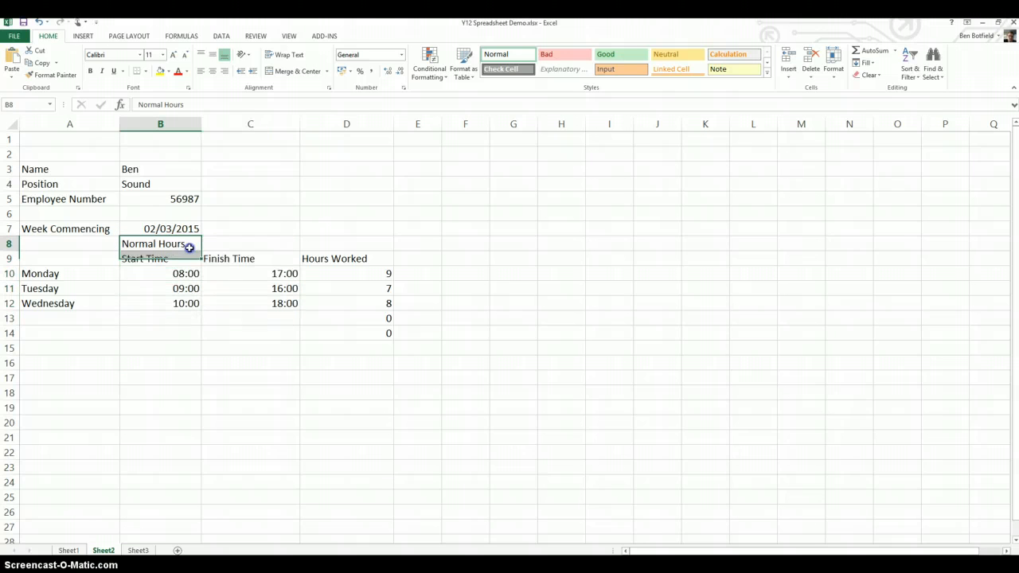
Enter the remaining day labels Thursday, Friday, Saturday and Sunday in A13 through A16.
{"action": "left_click", "coordinate": [52, 318]}
{"action": "type", "text": "Thursday"}
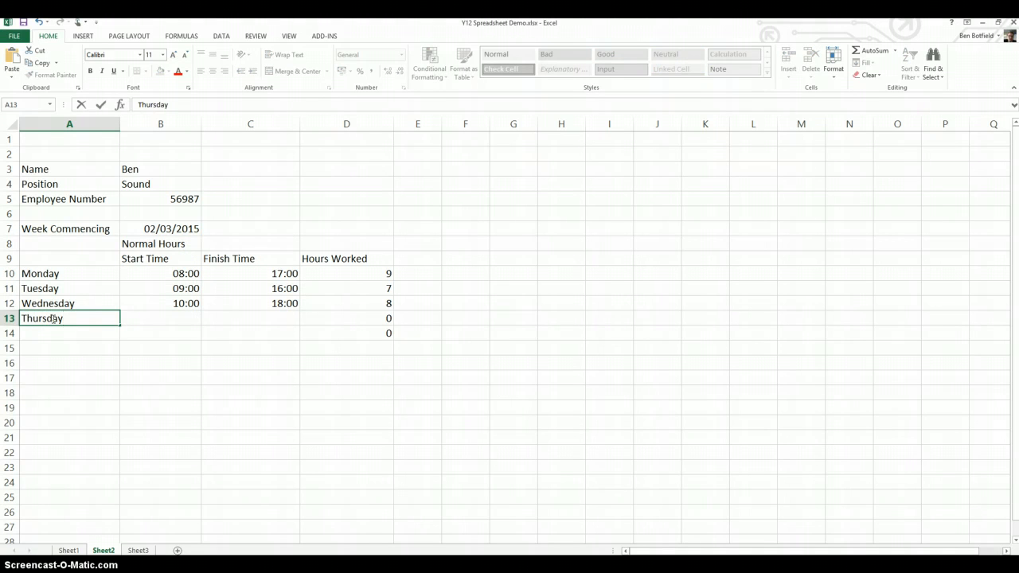
{"action": "key", "text": "Return"}
{"action": "type", "text": "Friday"}
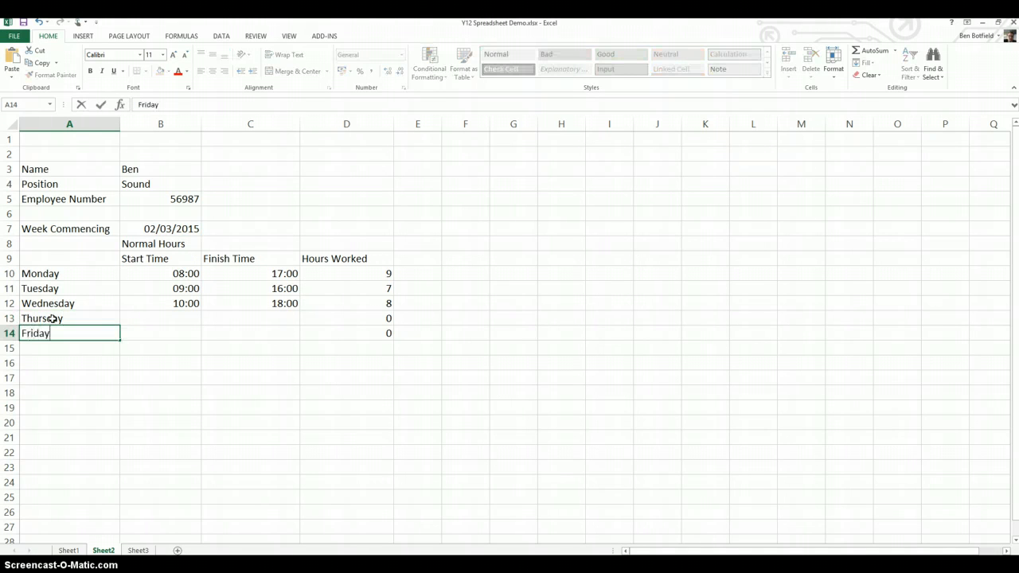
{"action": "key", "text": "Return"}
{"action": "type", "text": "Satu"}
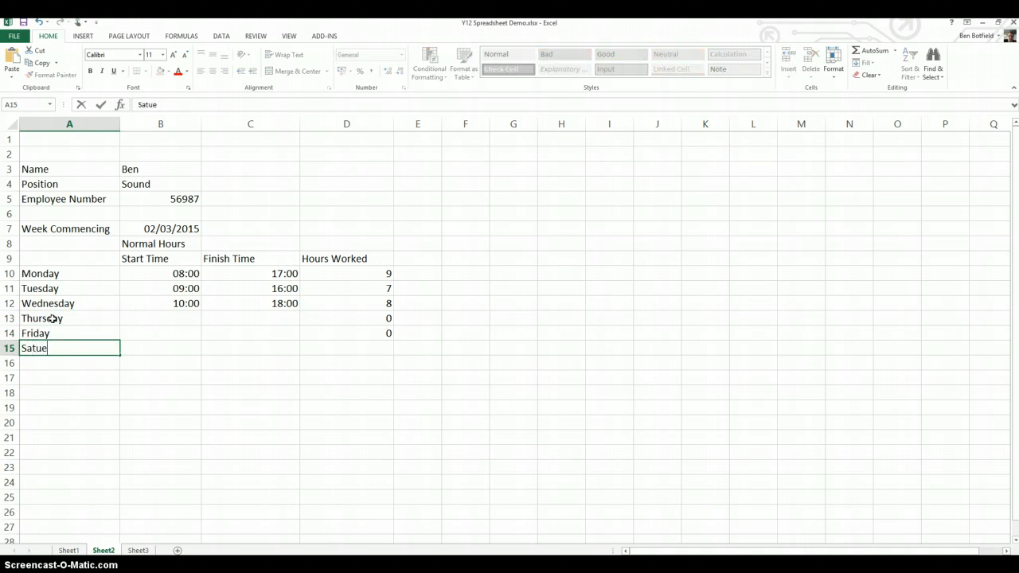
{"action": "type", "text": "rday"}
{"action": "key", "text": "Return"}
{"action": "type", "text": "Su"}
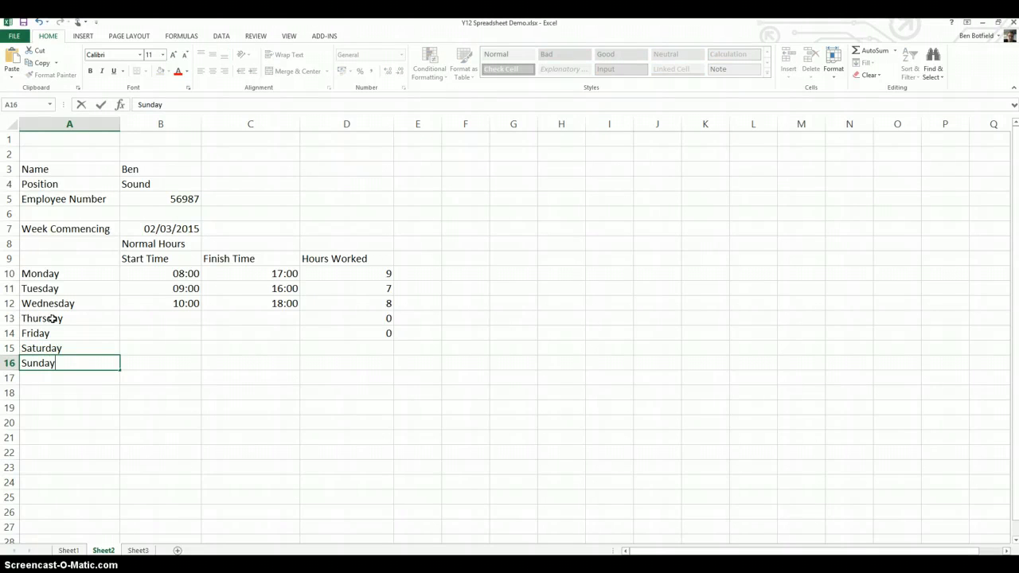
{"action": "type", "text": "nday"}
{"action": "left_click", "coordinate": [64, 273]}
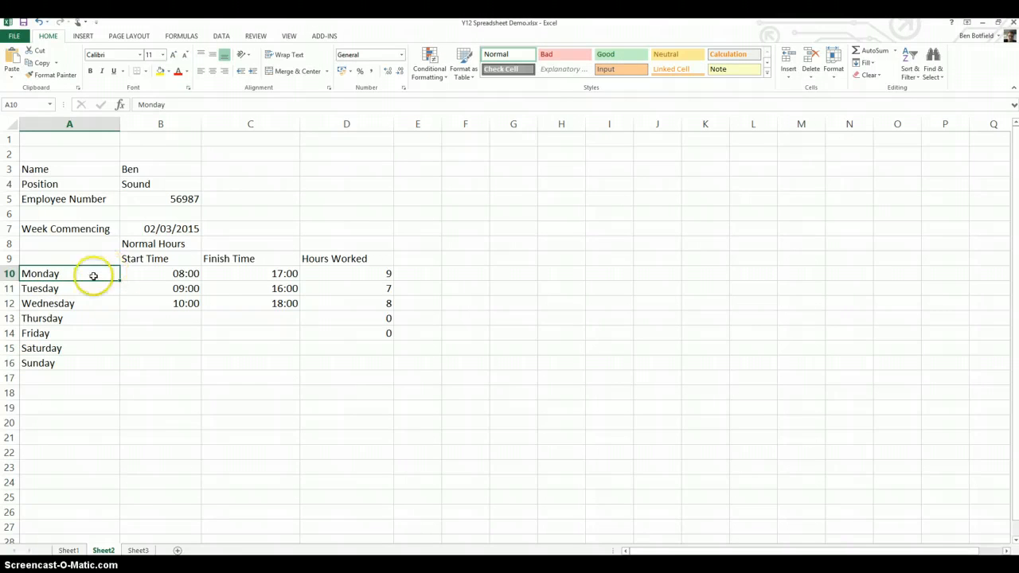
Copy the Normal Hours block B8:D16 to F8 and widen columns F through H to fit their headings.
{"action": "left_click_drag", "start_coordinate": [135, 244], "coordinate": [375, 365]}
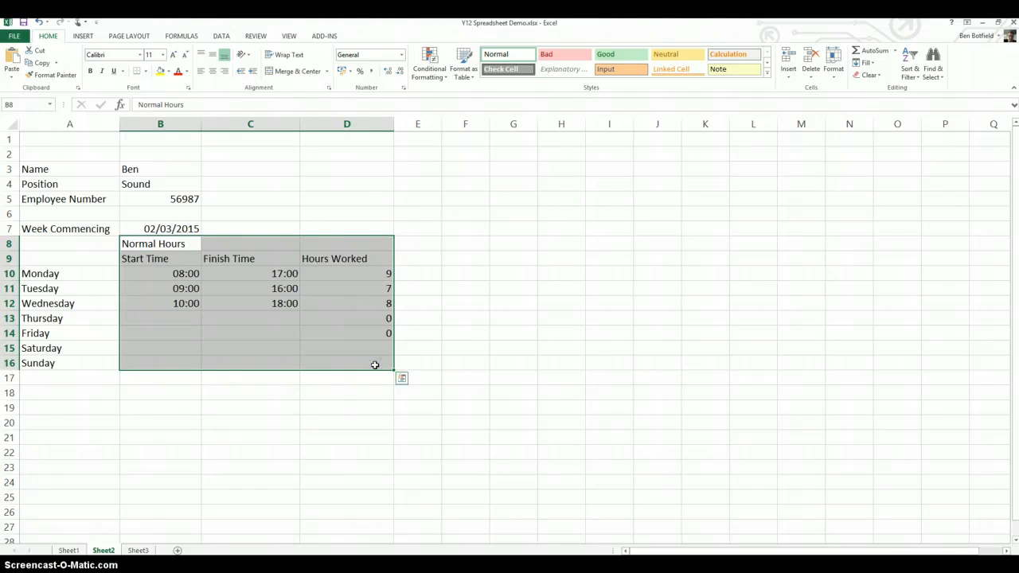
{"action": "left_click", "coordinate": [450, 243]}
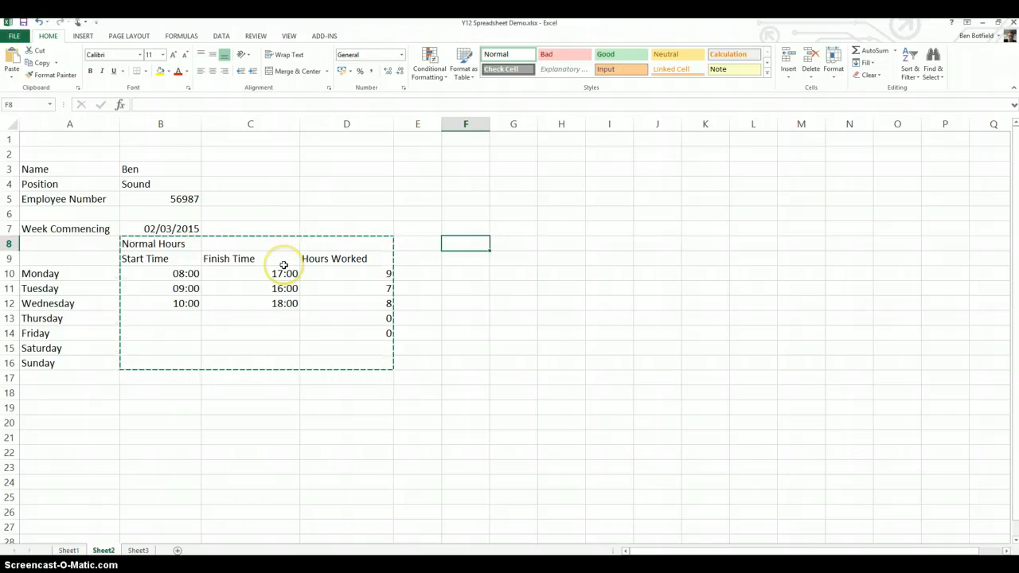
{"action": "key", "text": "ctrl+v"}
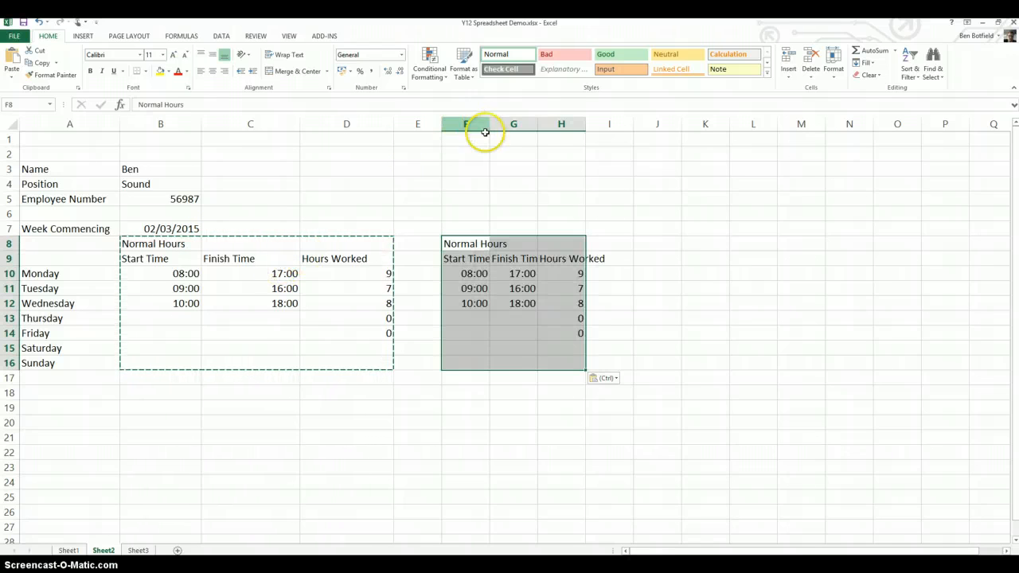
{"action": "left_click_drag", "start_coordinate": [489, 125], "coordinate": [689, 134]}
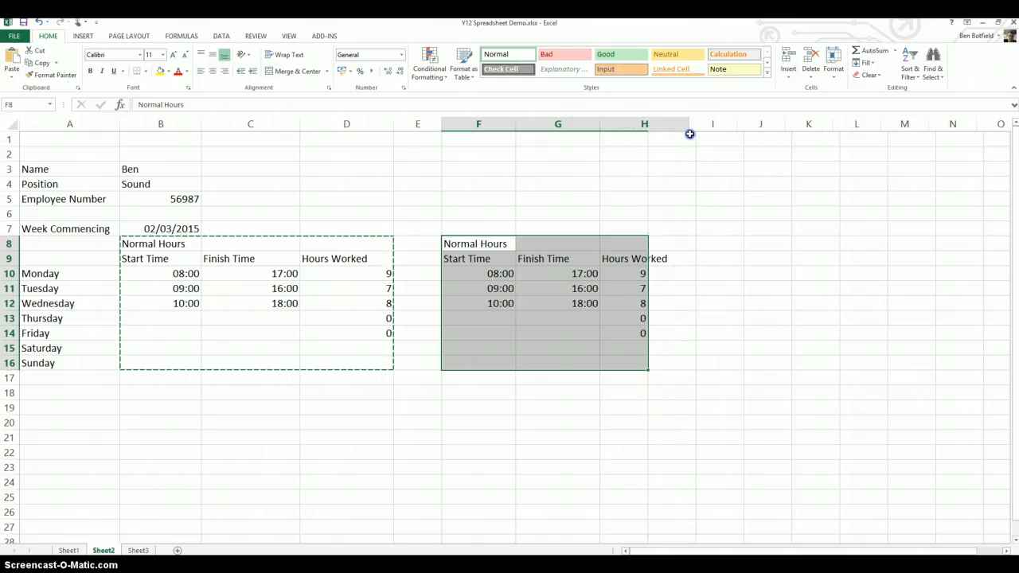
Change the heading of the copied block in F8 to Overtime Hours.
{"action": "left_click", "coordinate": [486, 244]}
{"action": "type", "text": "Overtime"}
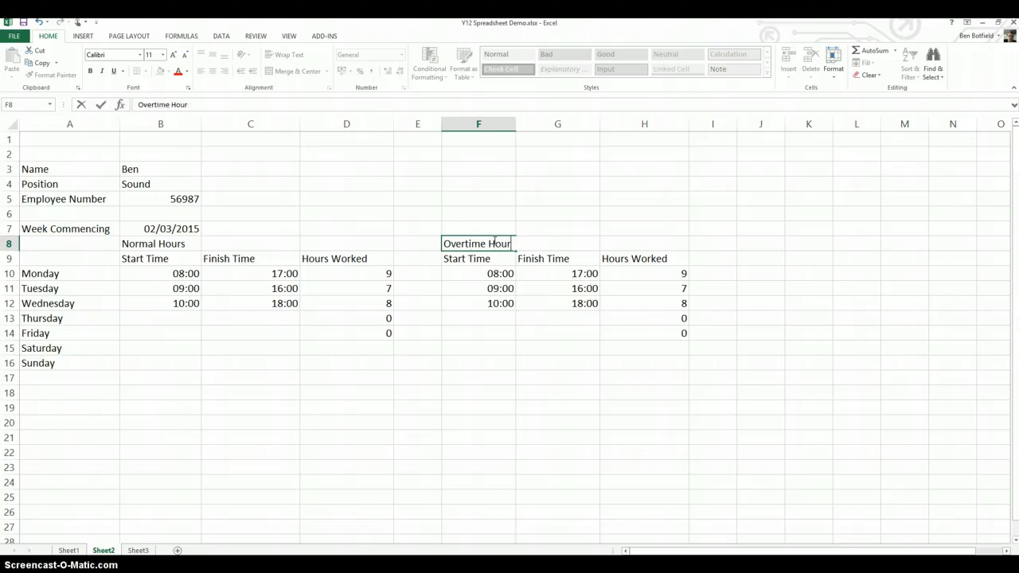
{"action": "type", "text": " Hours"}
{"action": "key", "text": "Return"}
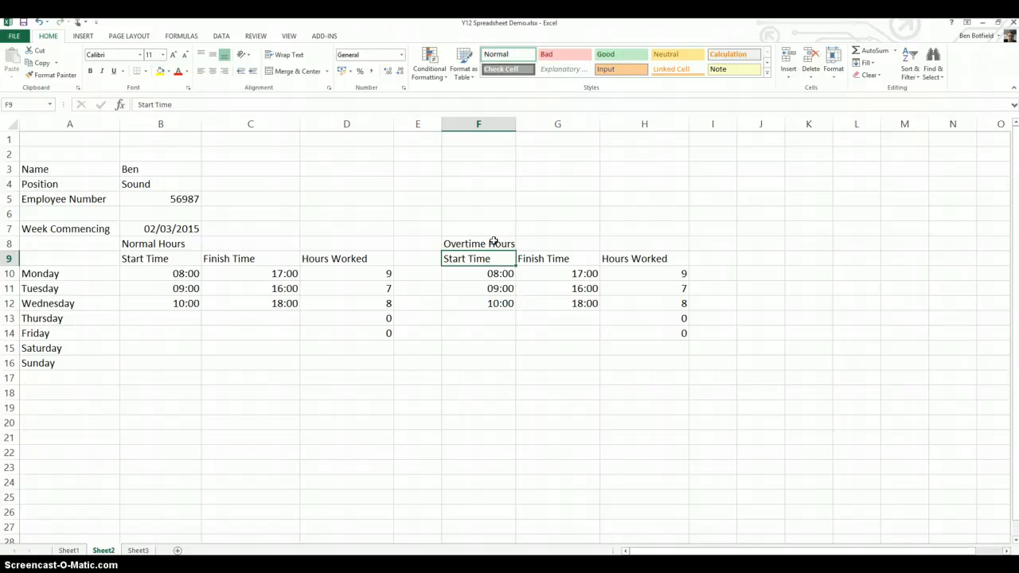
Clear the copied start and finish times in F10:G12 of the overtime block.
{"action": "key", "text": "Down"}
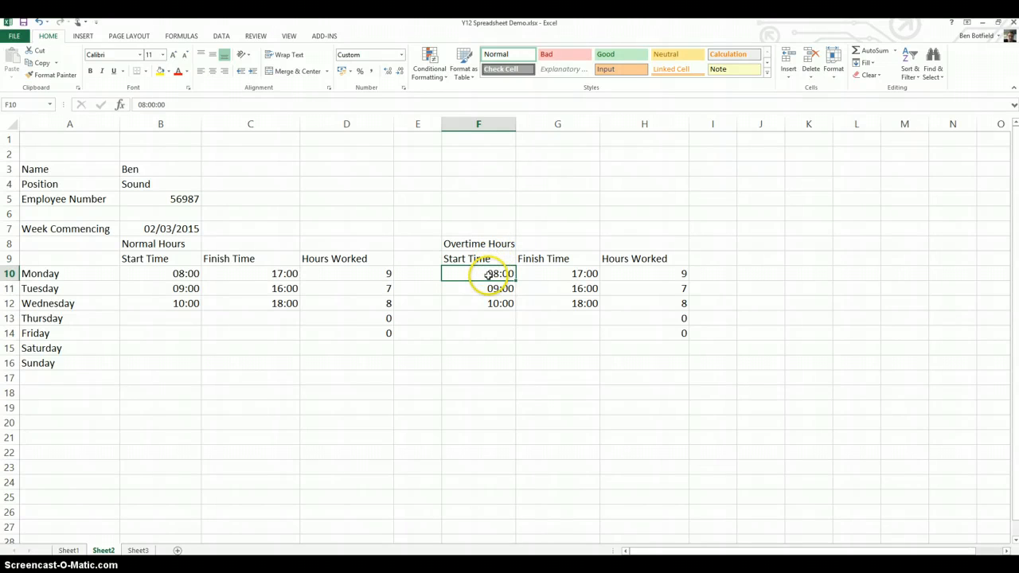
{"action": "left_click_drag", "start_coordinate": [565, 295], "coordinate": [575, 304]}
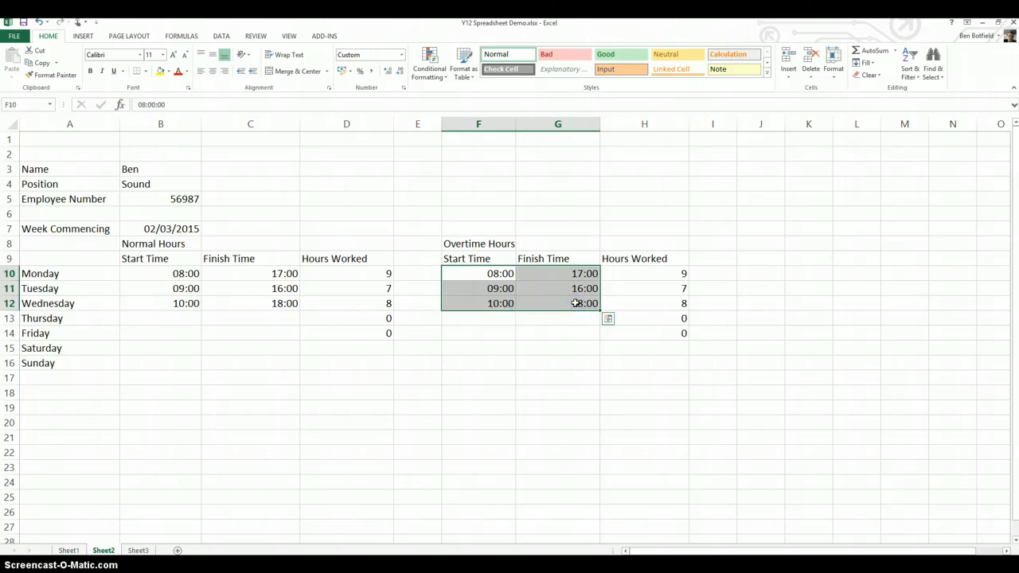
{"action": "key", "text": "Delete"}
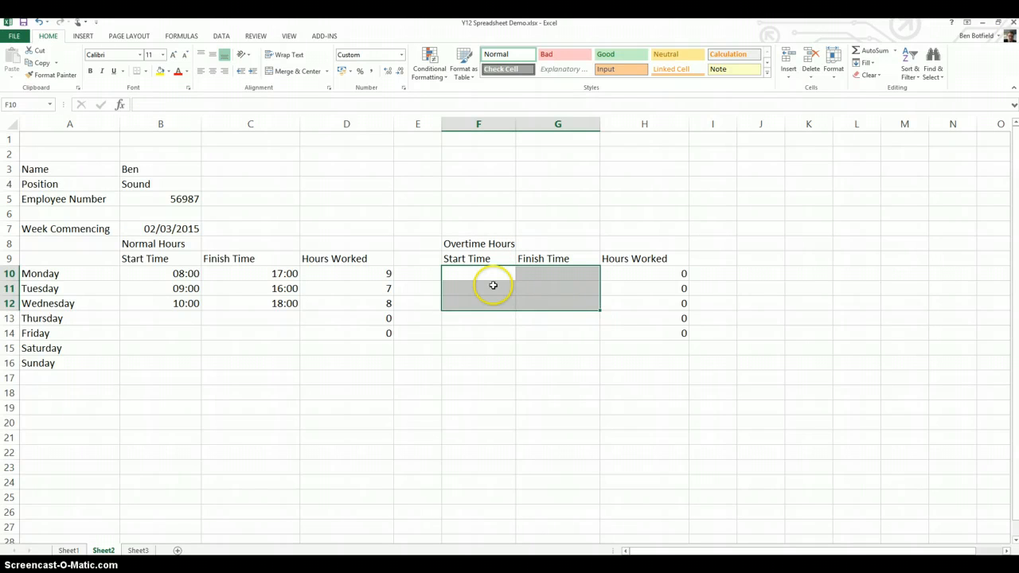
Enter Tuesday's overtime start time as 17:00 in F11 and finish time as 20:00 in G11.
{"action": "left_click", "coordinate": [490, 289]}
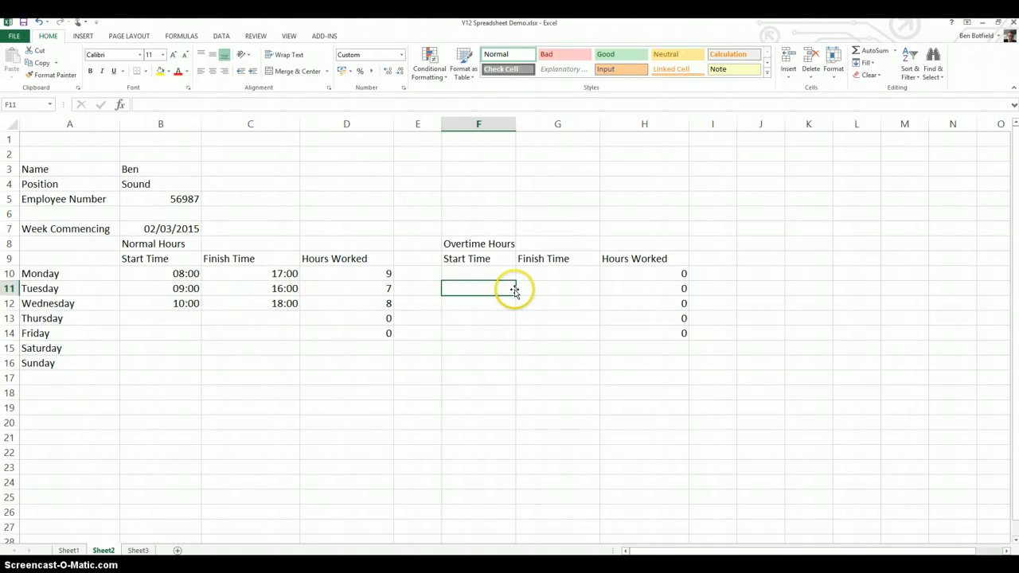
{"action": "type", "text": "17"}
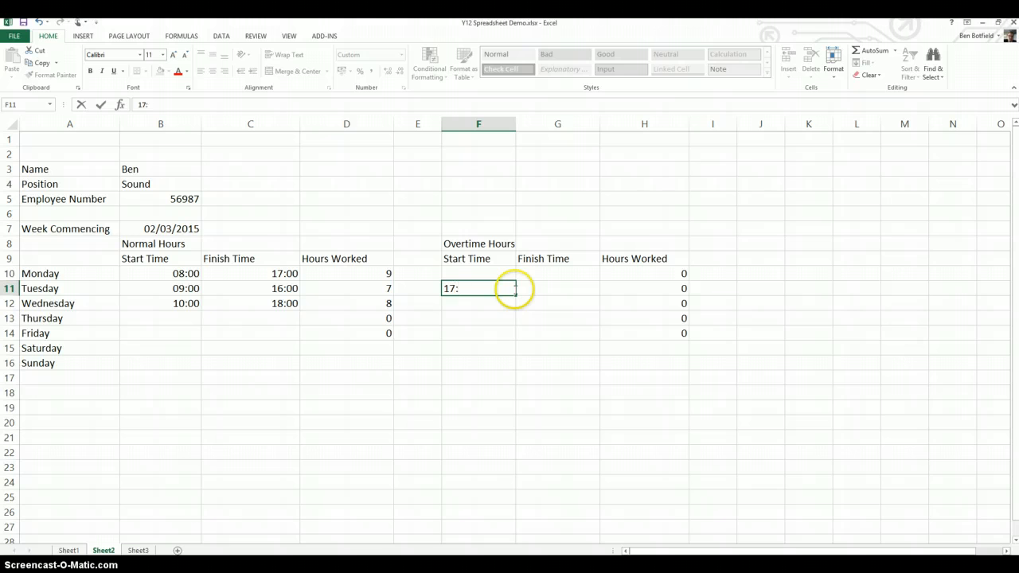
{"action": "type", "text": ":00"}
{"action": "key", "text": "Tab"}
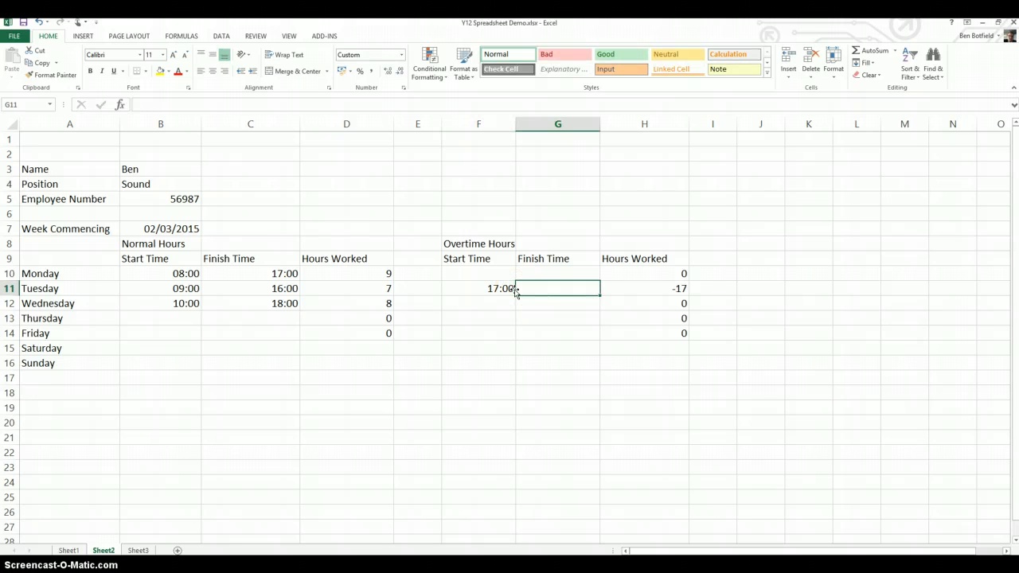
{"action": "type", "text": "20:0"}
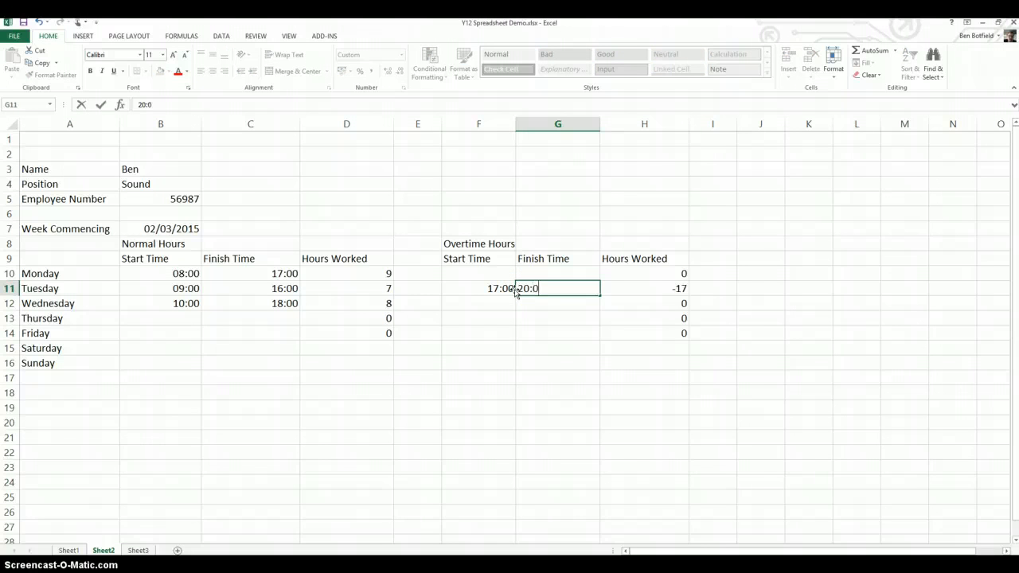
{"action": "type", "text": "0"}
{"action": "key", "text": "Return"}
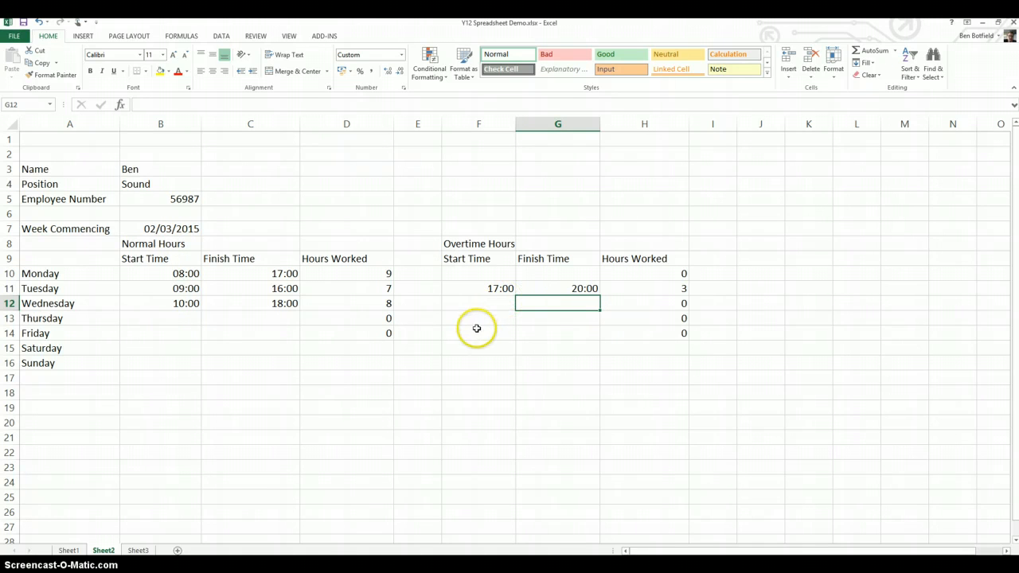
Fill the Hours Worked formulas from D14 down to D16 and from H14 down to H16 for Saturday and Sunday.
{"action": "left_click", "coordinate": [680, 335]}
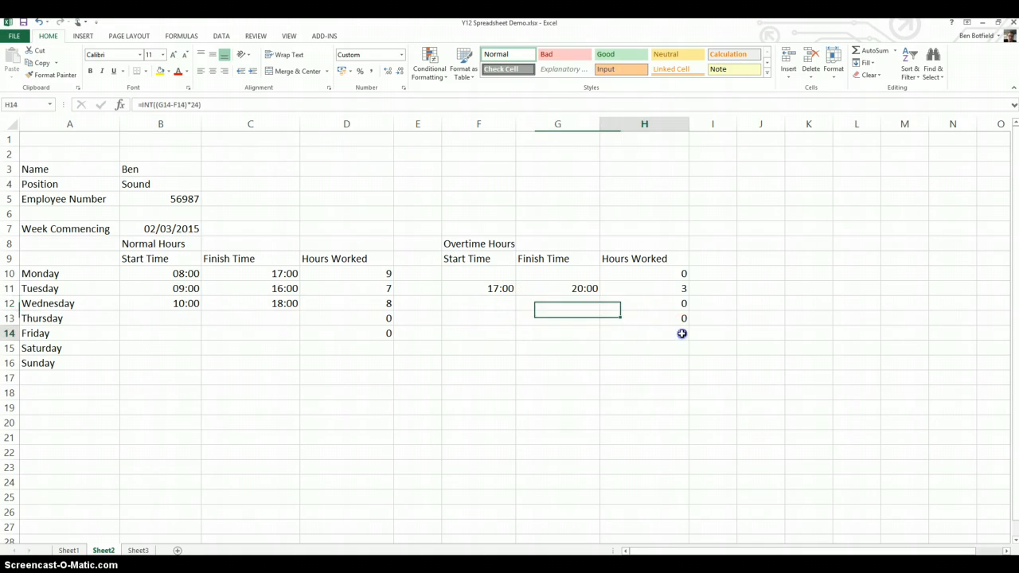
{"action": "left_click", "coordinate": [379, 334]}
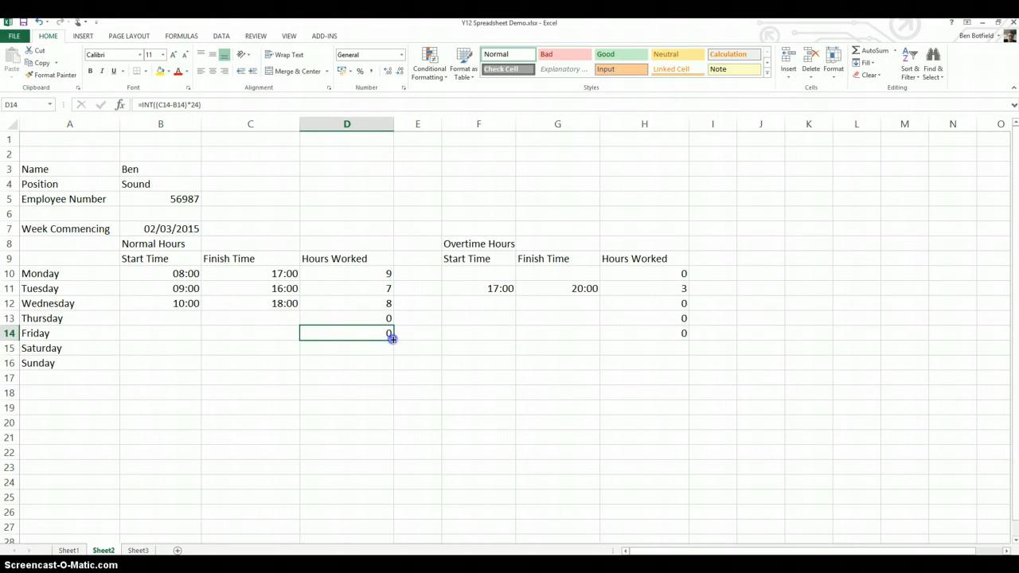
{"action": "left_click_drag", "start_coordinate": [392, 338], "coordinate": [390, 363]}
{"action": "left_click", "coordinate": [679, 335]}
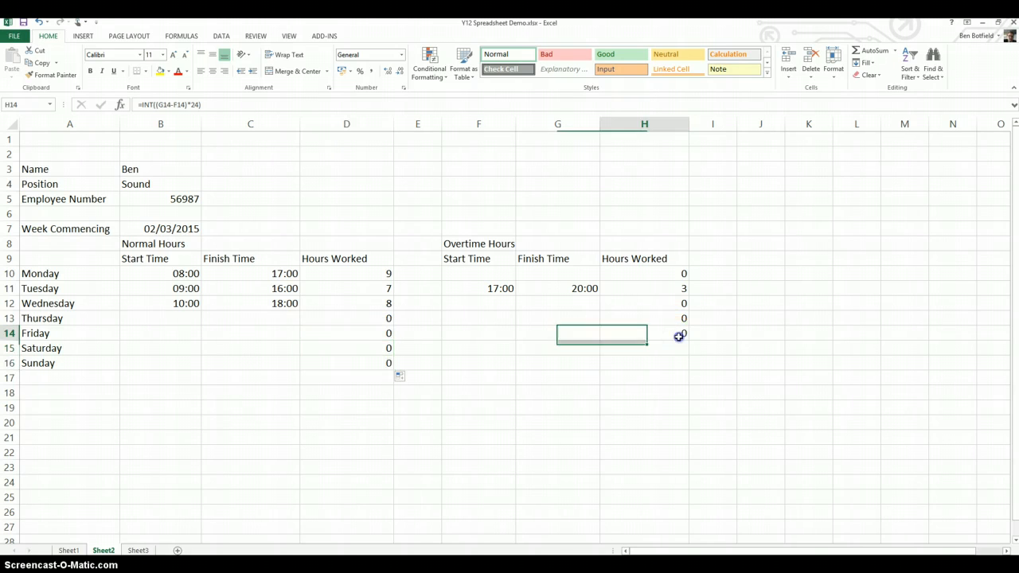
{"action": "left_click_drag", "start_coordinate": [685, 353], "coordinate": [681, 364]}
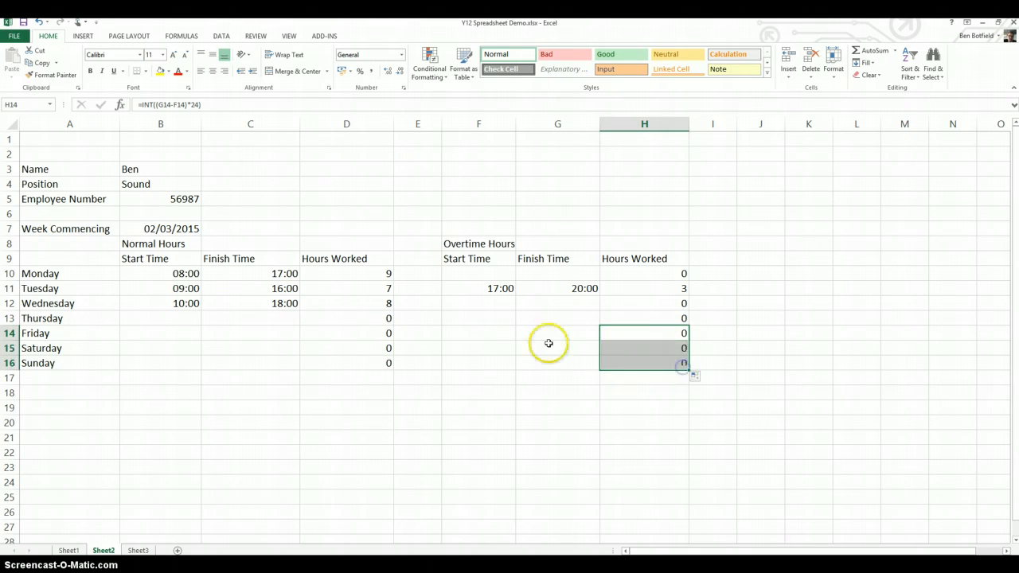
{"action": "left_click", "coordinate": [492, 333]}
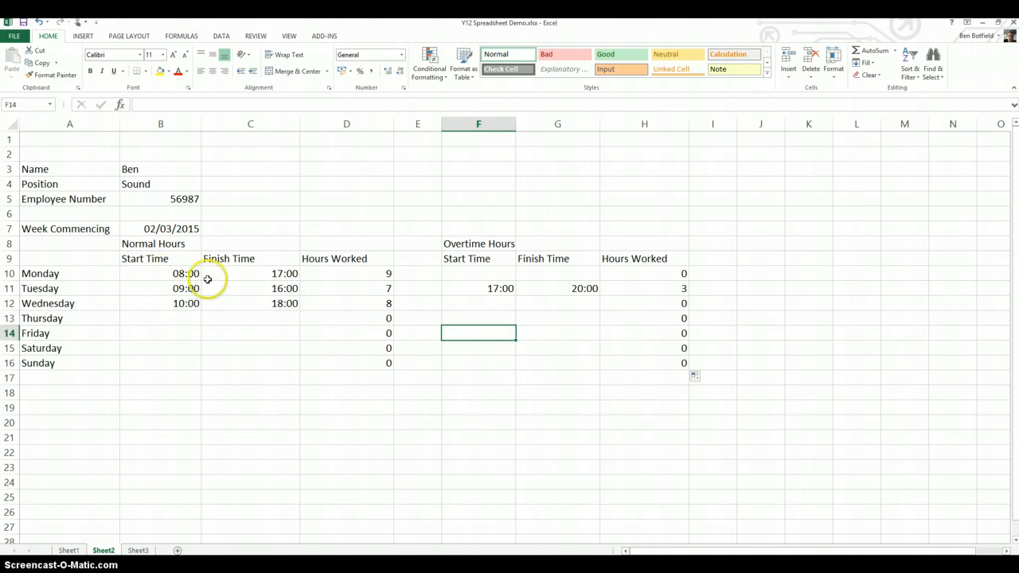
Enter Friday's normal start time as 08:00 in B14 and finish time as 15:00 in C14.
{"action": "left_click", "coordinate": [183, 317]}
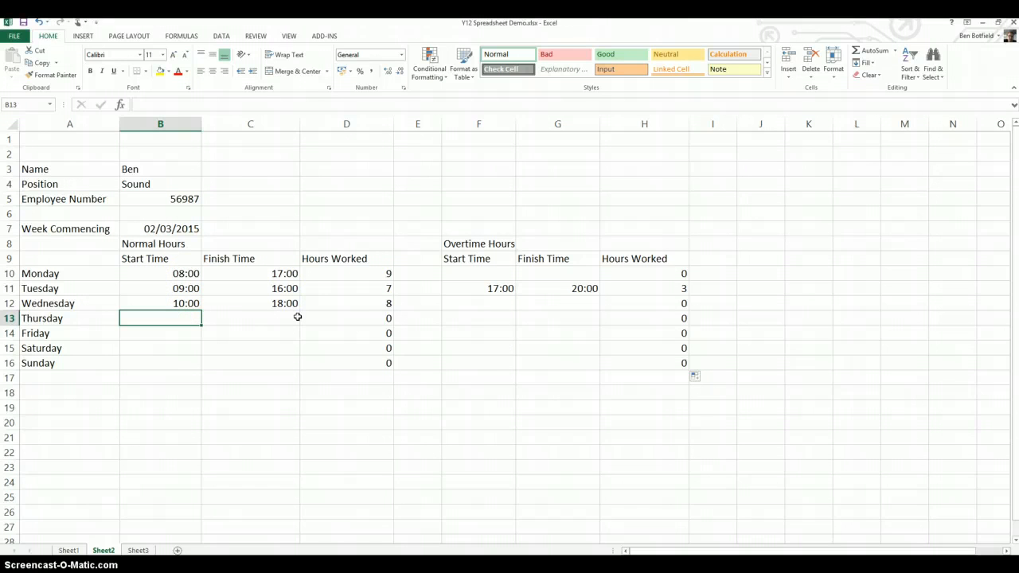
{"action": "left_click", "coordinate": [500, 332]}
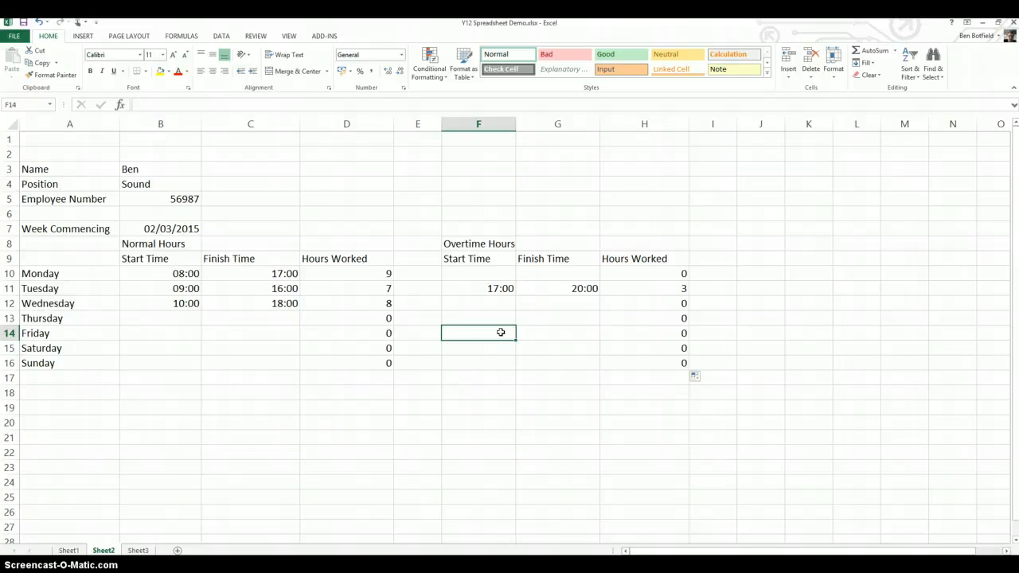
{"action": "key", "text": "Left"}
{"action": "key", "text": "Left"}
{"action": "key", "text": "Left"}
{"action": "key", "text": "Left"}
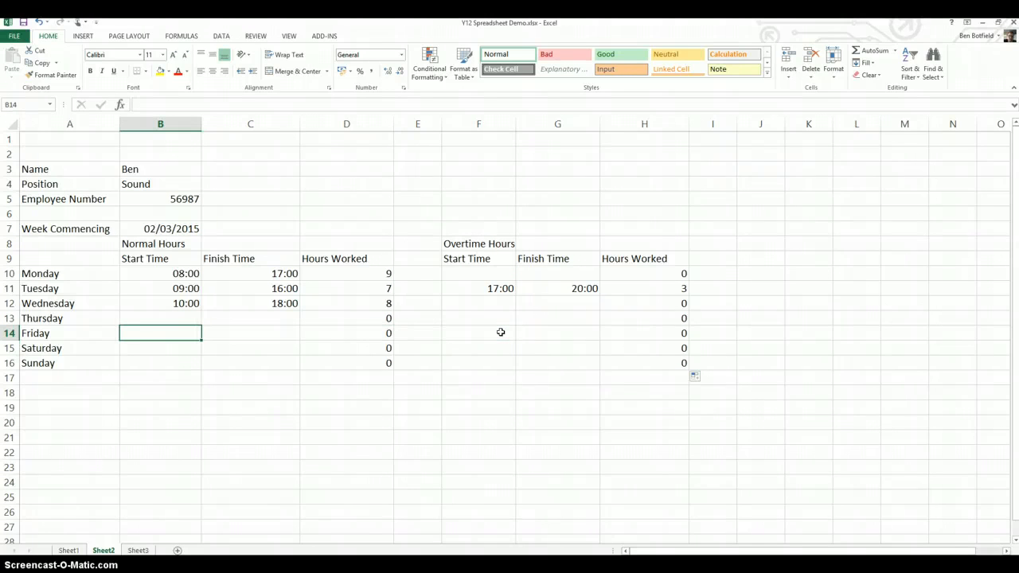
{"action": "type", "text": "08:00"}
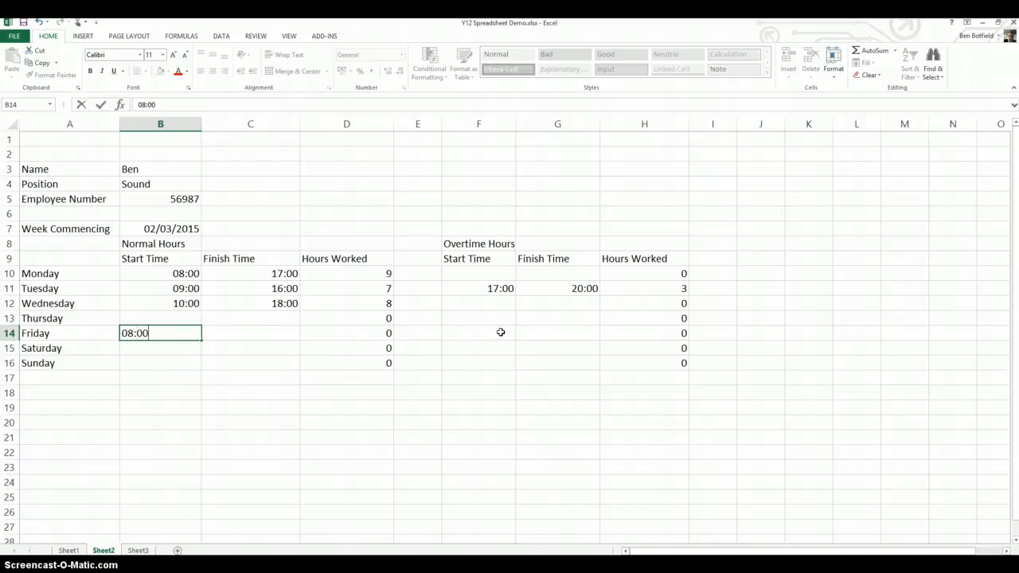
{"action": "key", "text": "Tab"}
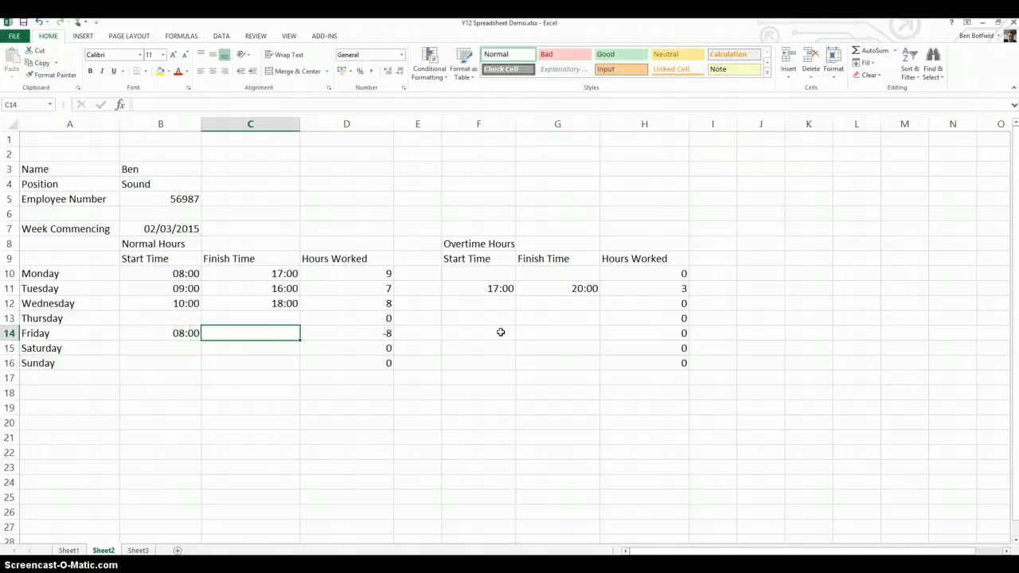
{"action": "type", "text": "15"}
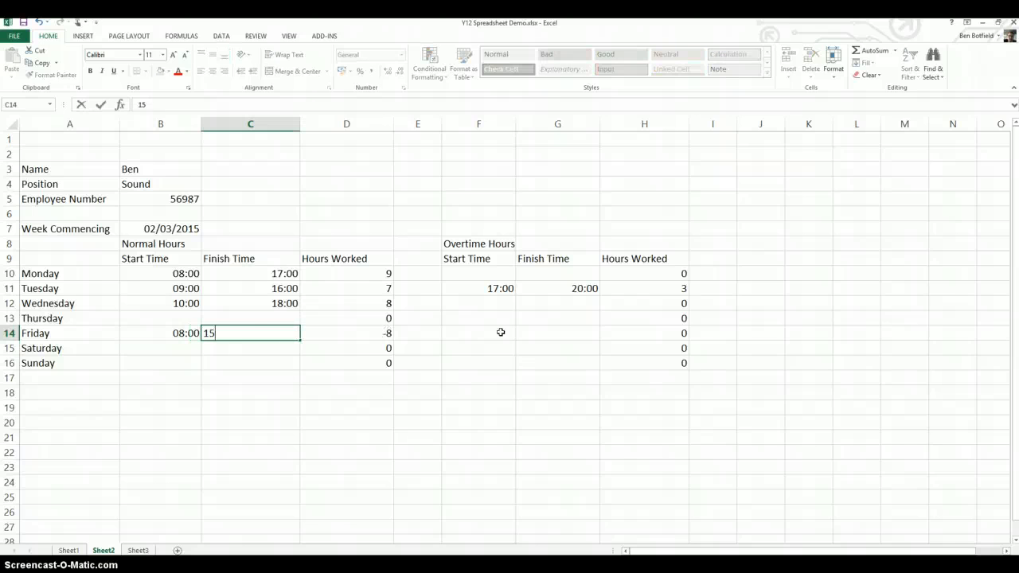
{"action": "key", "text": "Tab"}
{"action": "key", "text": "Tab"}
{"action": "key", "text": "Tab"}
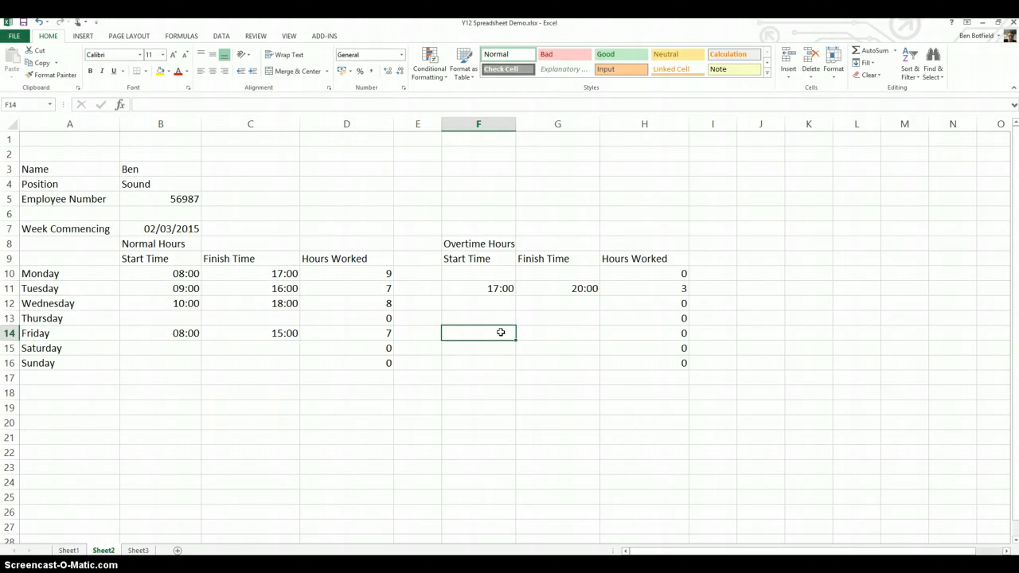
Enter Friday's overtime start time as 16:00 in F14 and finish time as 23:00 in G14.
{"action": "type", "text": "1"}
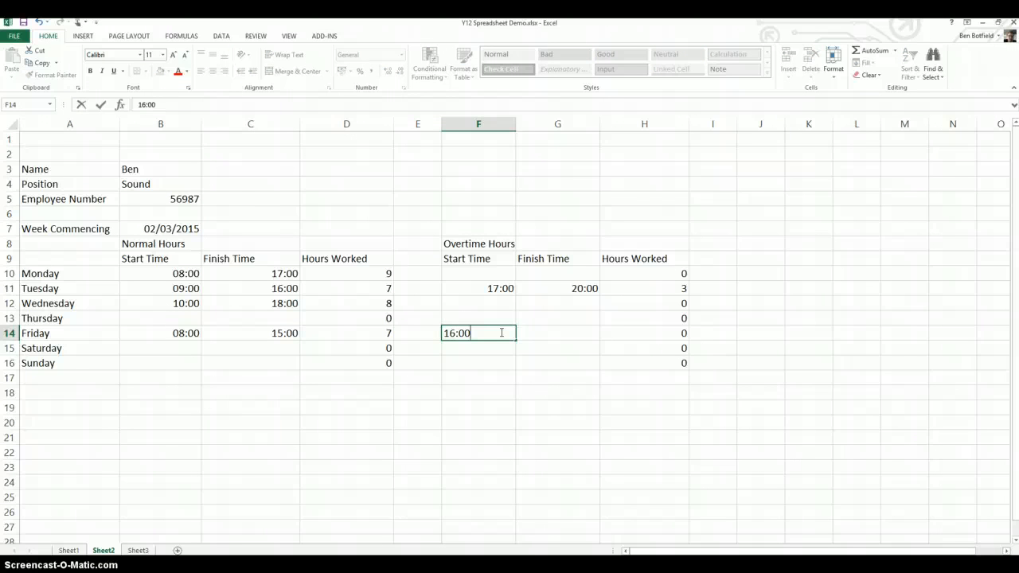
{"action": "type", "text": "6:00"}
{"action": "key", "text": "Tab"}
{"action": "key", "text": "Tab"}
{"action": "key", "text": "shift+Tab"}
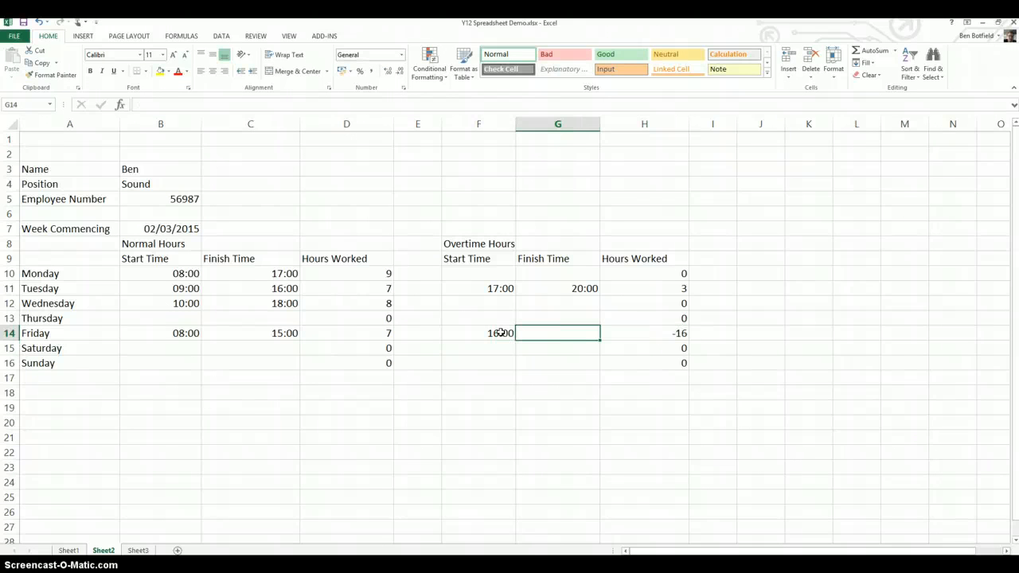
{"action": "type", "text": "23:00"}
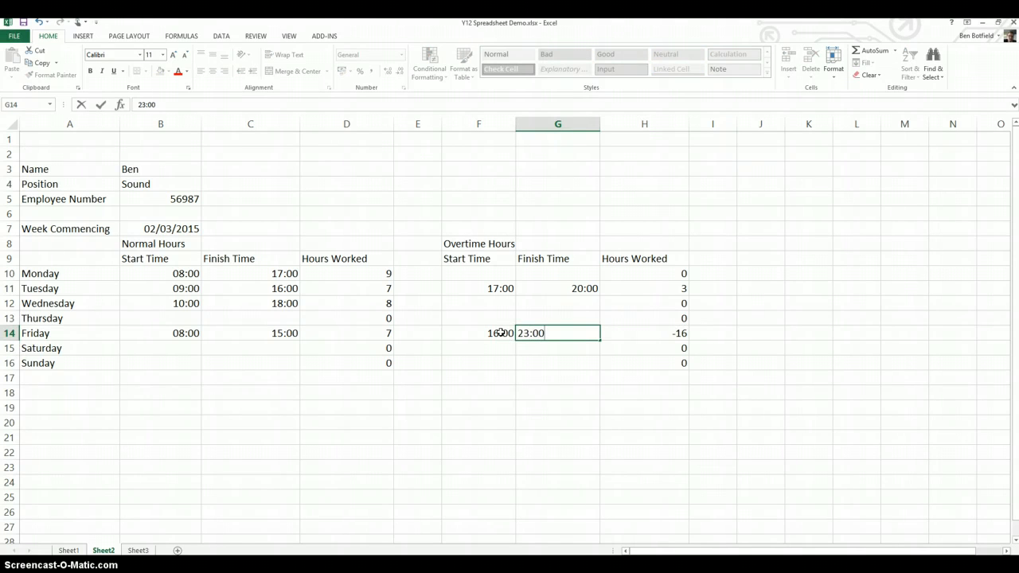
{"action": "key", "text": "Return"}
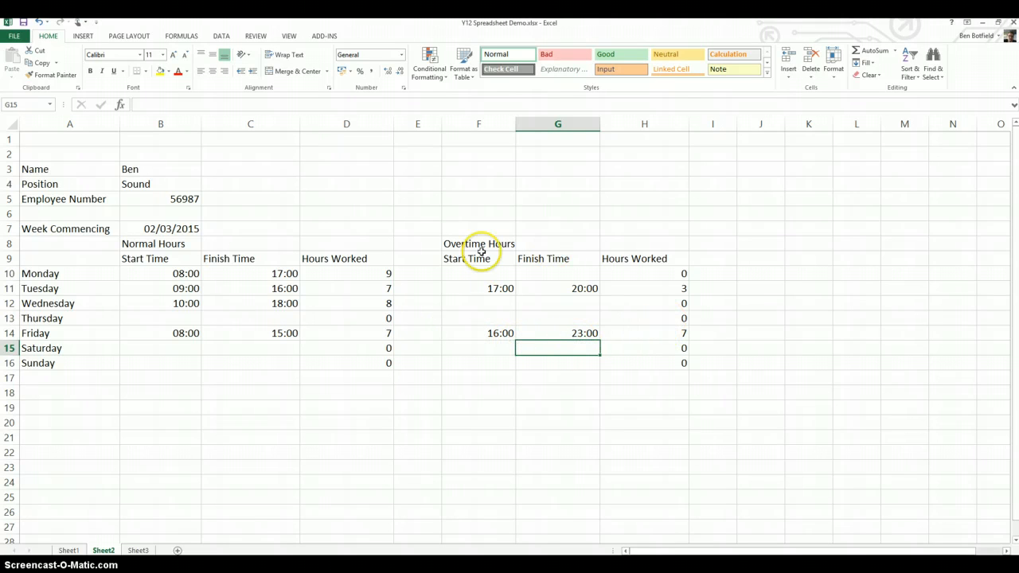
Insert a blank row above the Normal Hours and Overtime Hours heading row, directly below Week Commencing.
{"action": "left_click", "coordinate": [156, 243]}
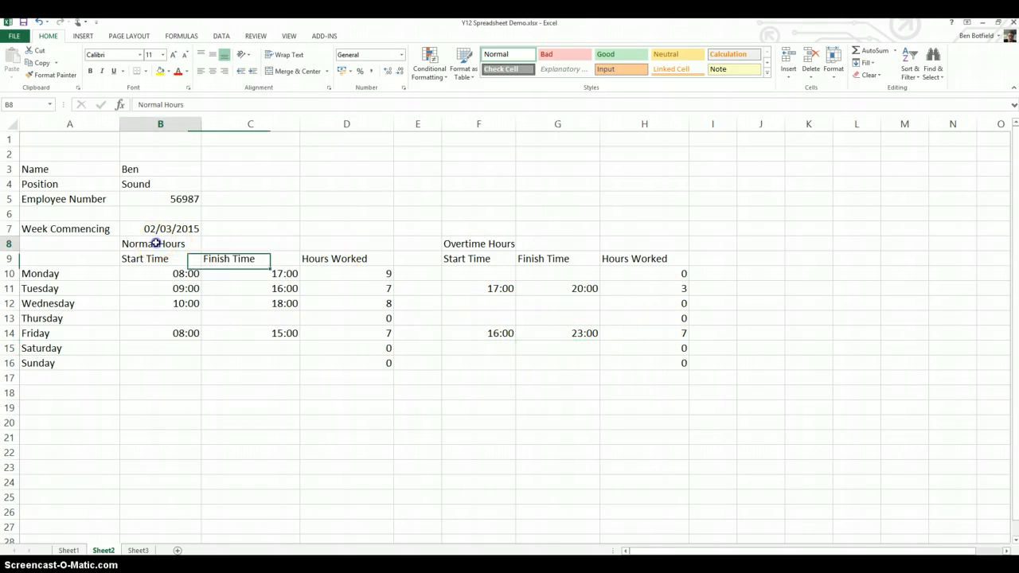
{"action": "left_click", "coordinate": [10, 243]}
{"action": "right_click", "coordinate": [11, 244]}
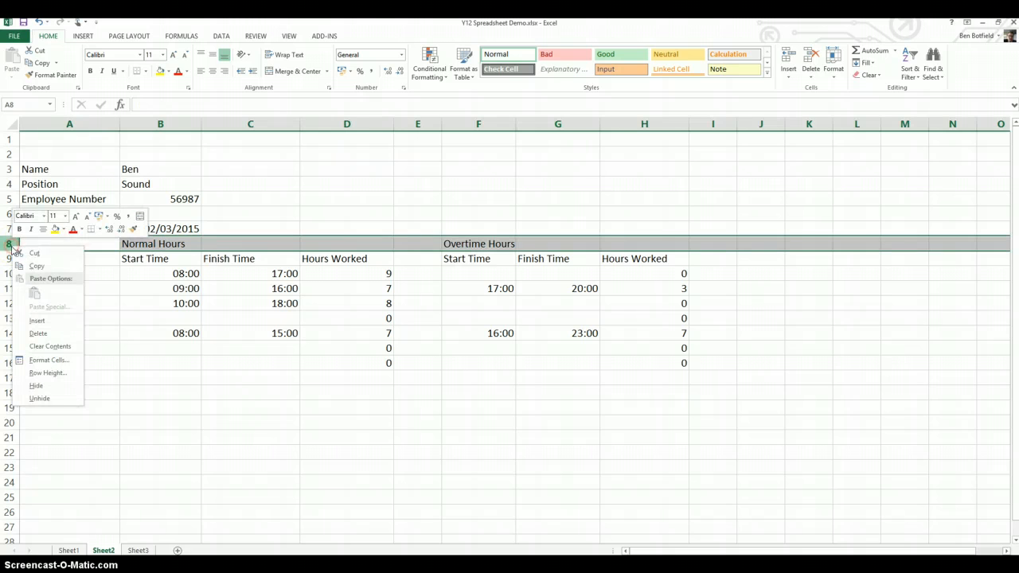
{"action": "left_click", "coordinate": [36, 320]}
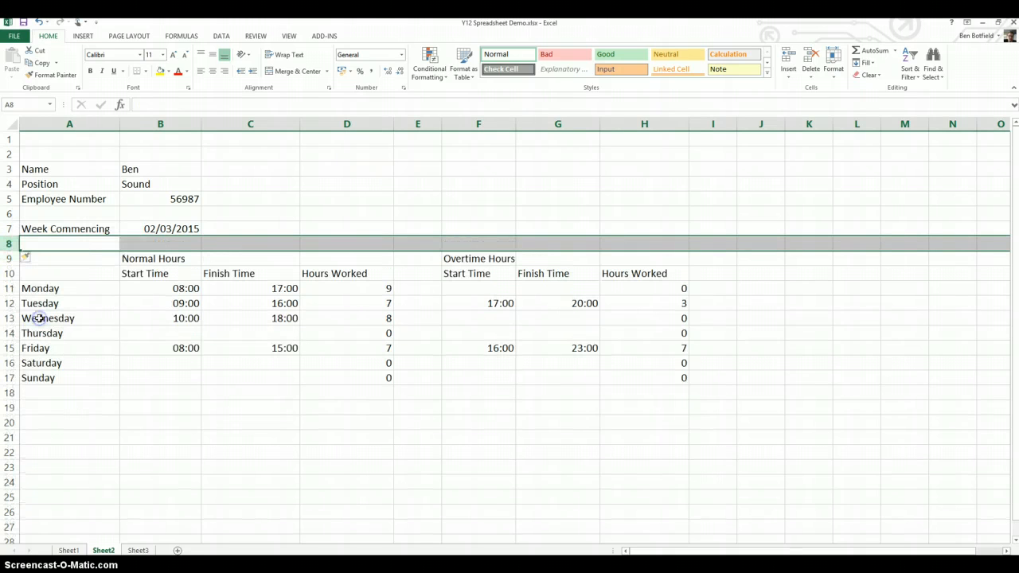
{"action": "left_click", "coordinate": [141, 260]}
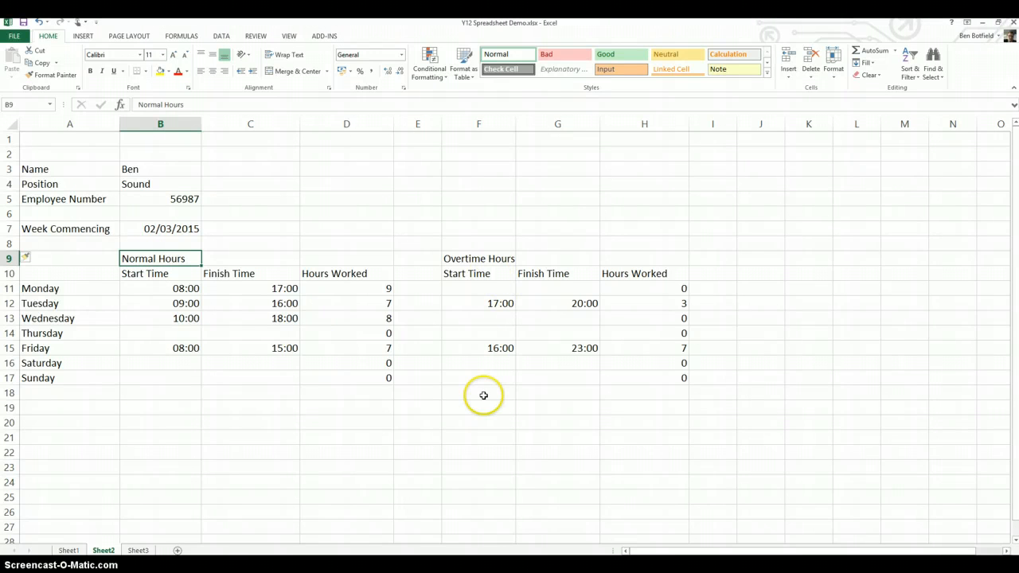
Apply a Bottom Double Border to the Normal Hours column headings in B10:D10.
{"action": "left_click_drag", "start_coordinate": [139, 277], "coordinate": [339, 274]}
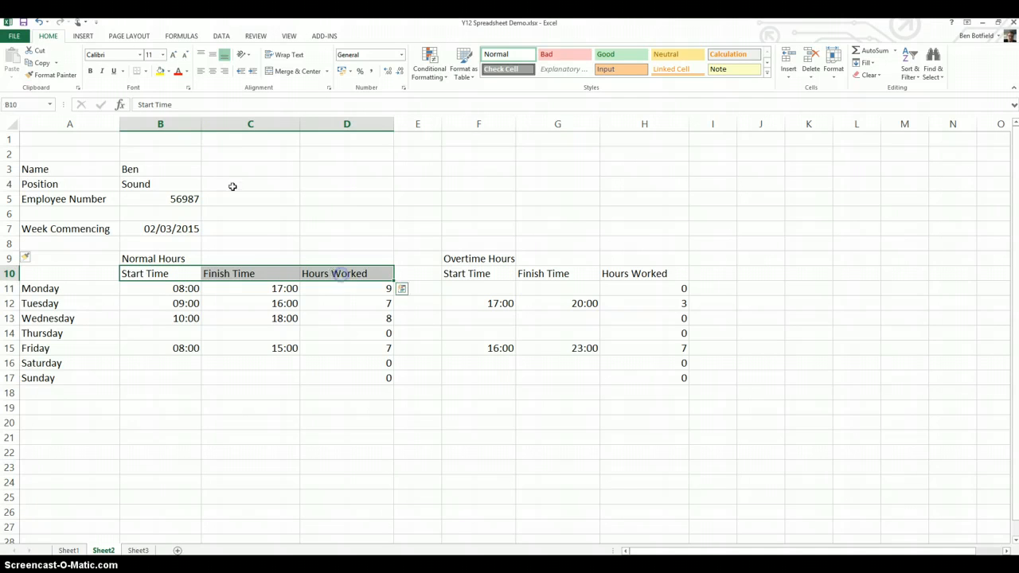
{"action": "left_click", "coordinate": [144, 71]}
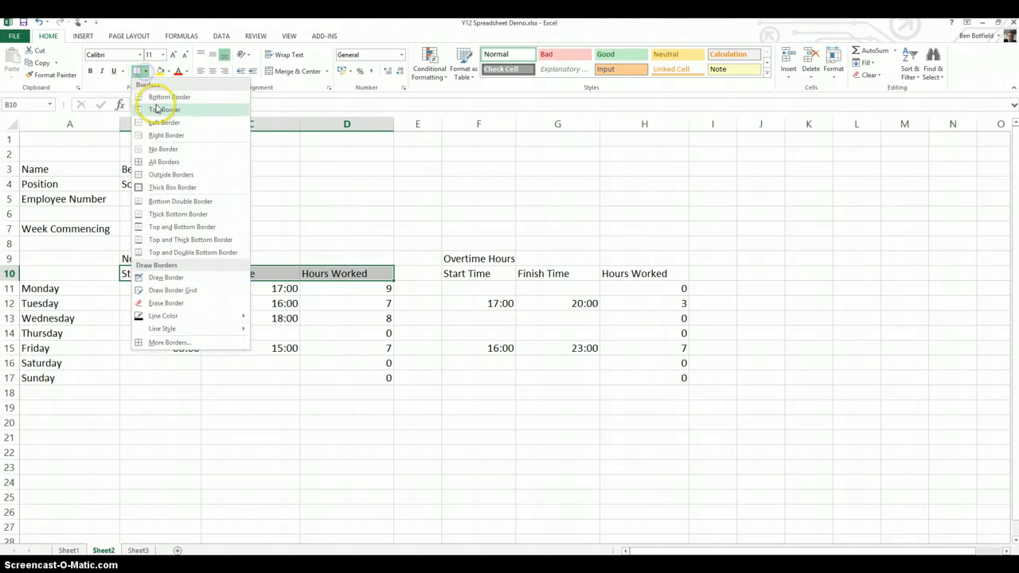
{"action": "left_click", "coordinate": [174, 205]}
Make the Normal Hours heading in B9 and the Overtime Hours heading in F9 bold.
{"action": "left_click", "coordinate": [157, 258]}
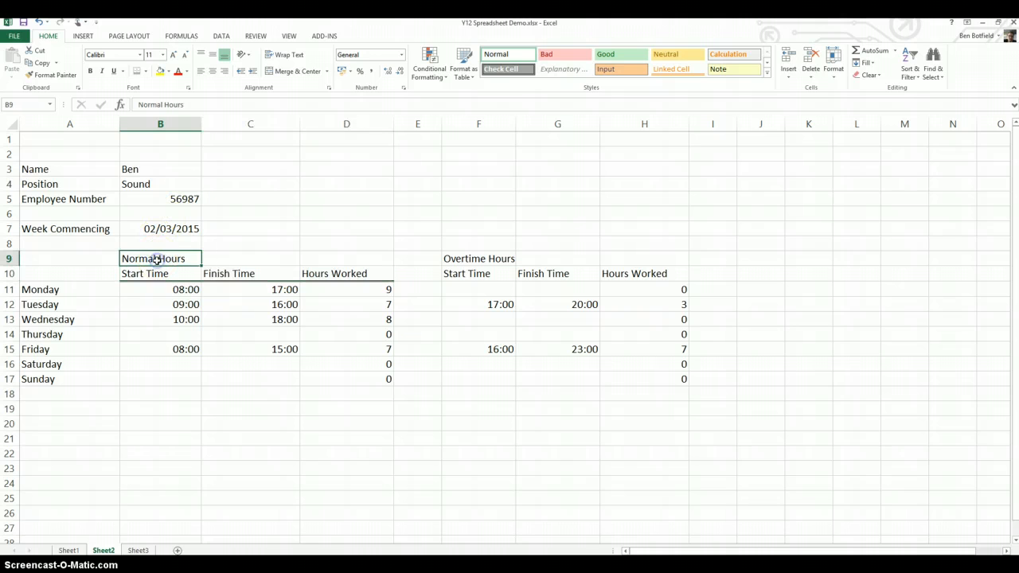
{"action": "key", "text": "ctrl+b"}
{"action": "left_click", "coordinate": [456, 259]}
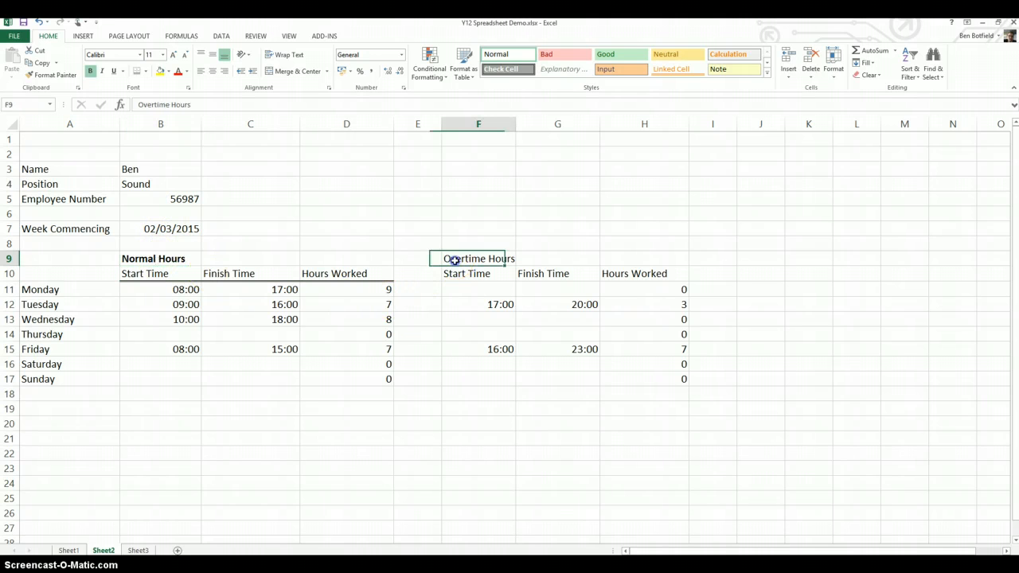
{"action": "double_click", "coordinate": [457, 259]}
{"action": "left_click", "coordinate": [452, 273]}
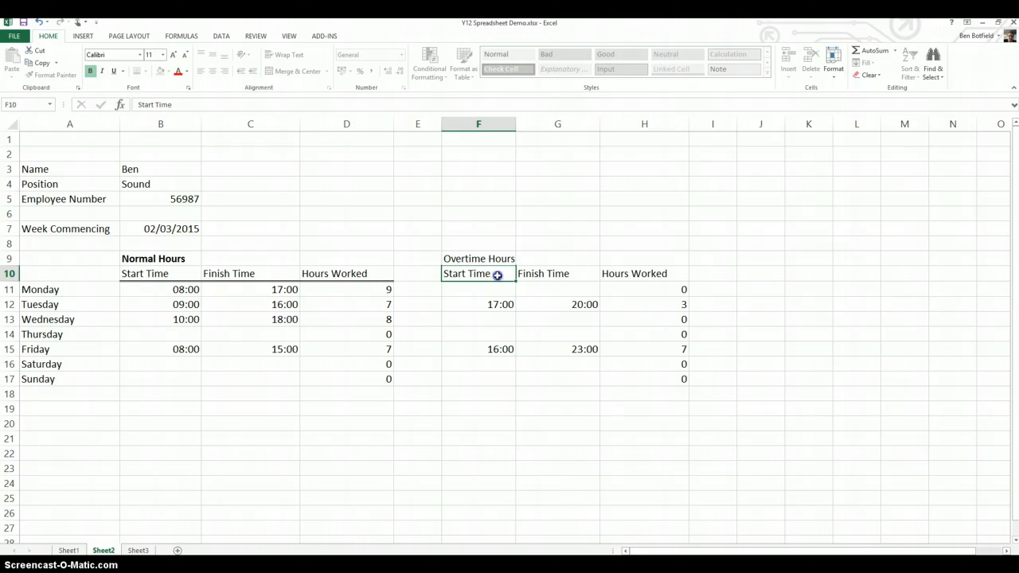
{"action": "left_click", "coordinate": [485, 260]}
{"action": "key", "text": "ctrl+b"}
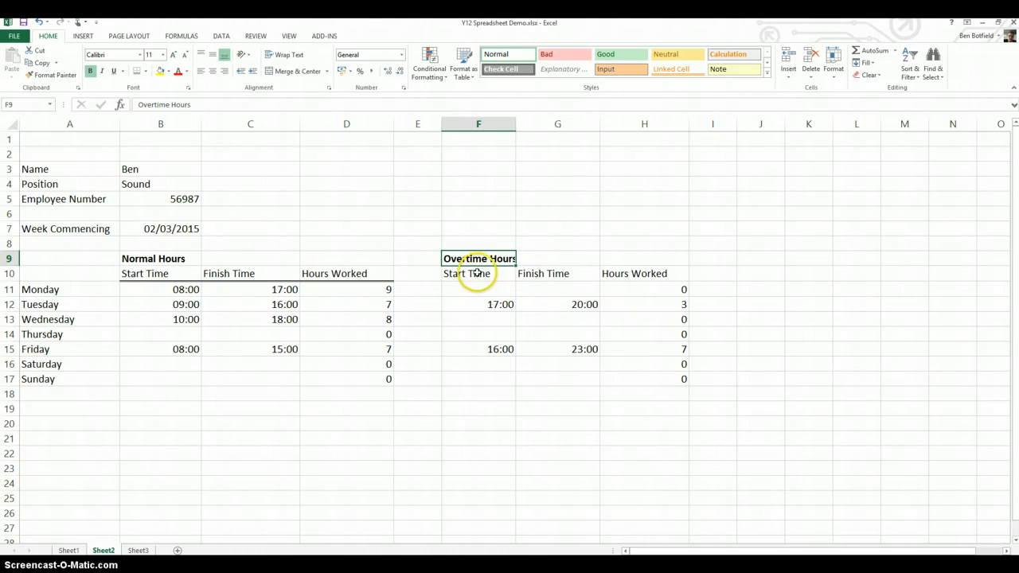
Select the Overtime Hours column headings in F10:H10.
{"action": "left_click_drag", "start_coordinate": [468, 273], "coordinate": [646, 271]}
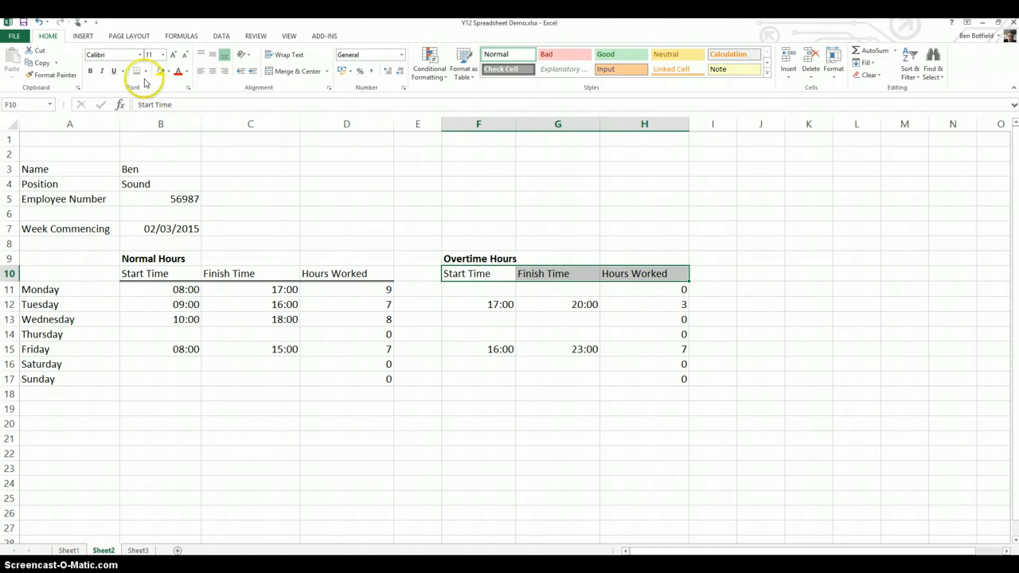